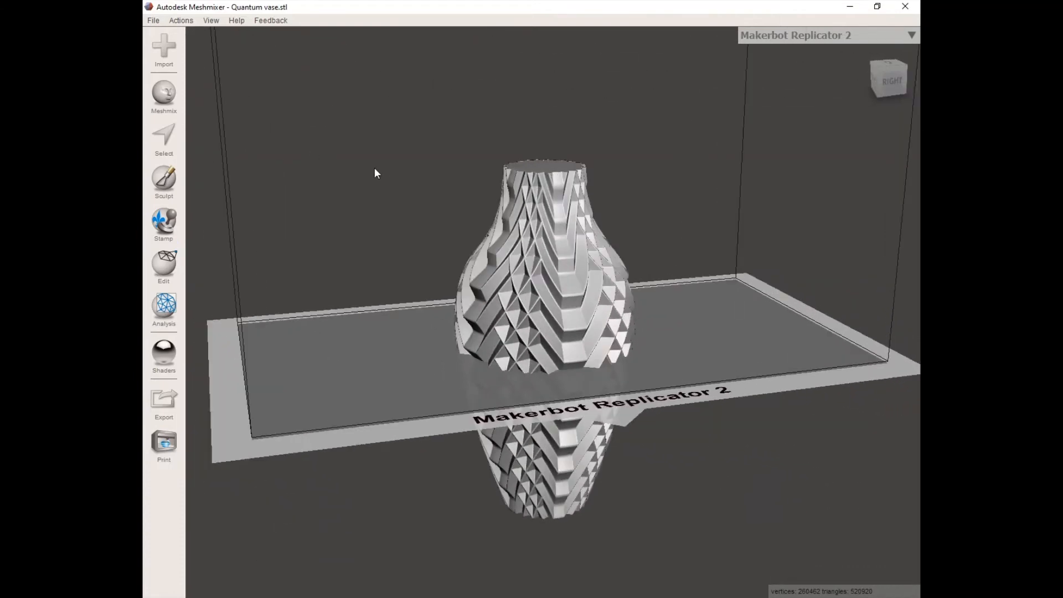
Step: Start a Transform on the vase and set its snap step to 1 mm
click(172, 270)
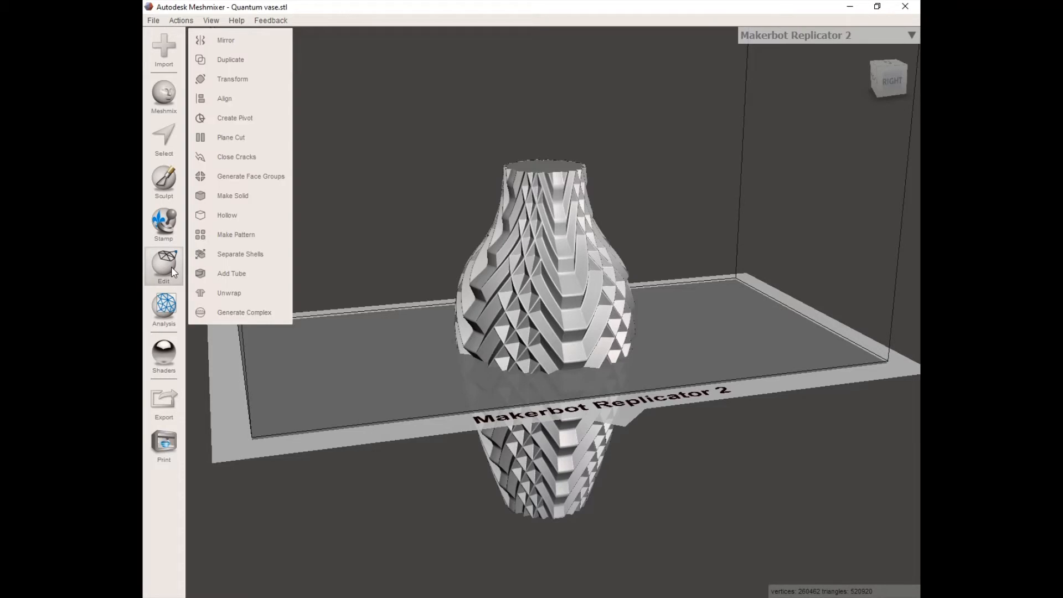
click(275, 78)
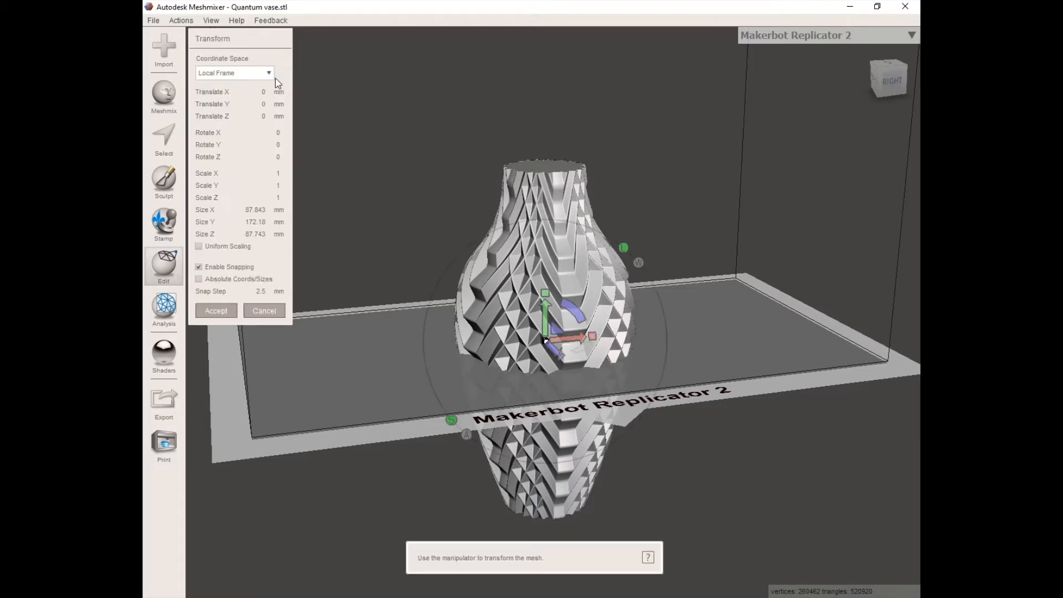
mouse_move(385, 195)
right_down()
mouse_move(384, 230)
mouse_move(387, 214)
right_up()
scroll(397, 353, up, 2)
middle_drag(407, 358, 413, 370)
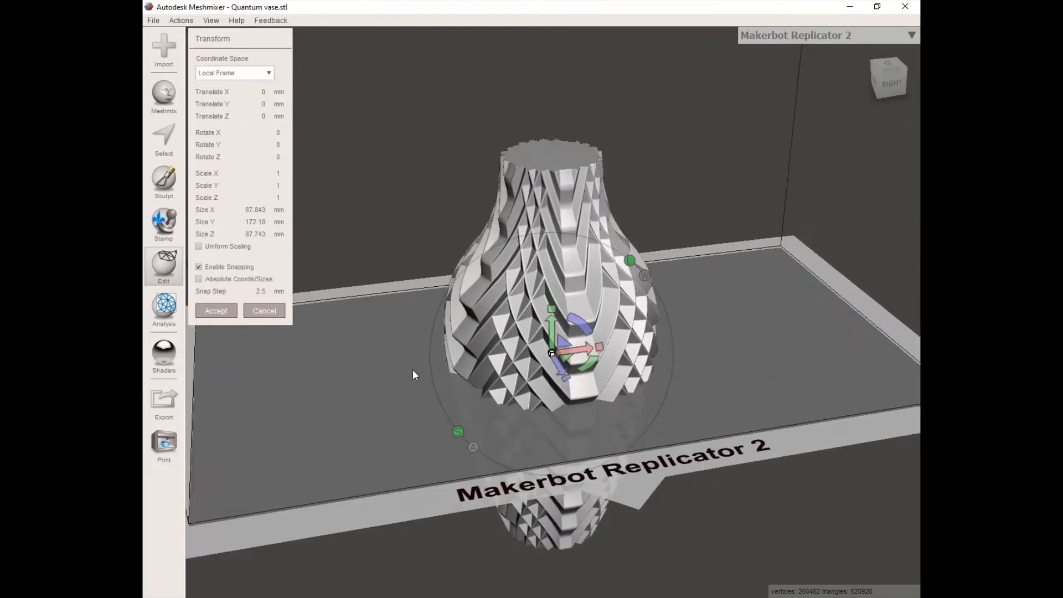
right_drag(413, 370, 321, 377)
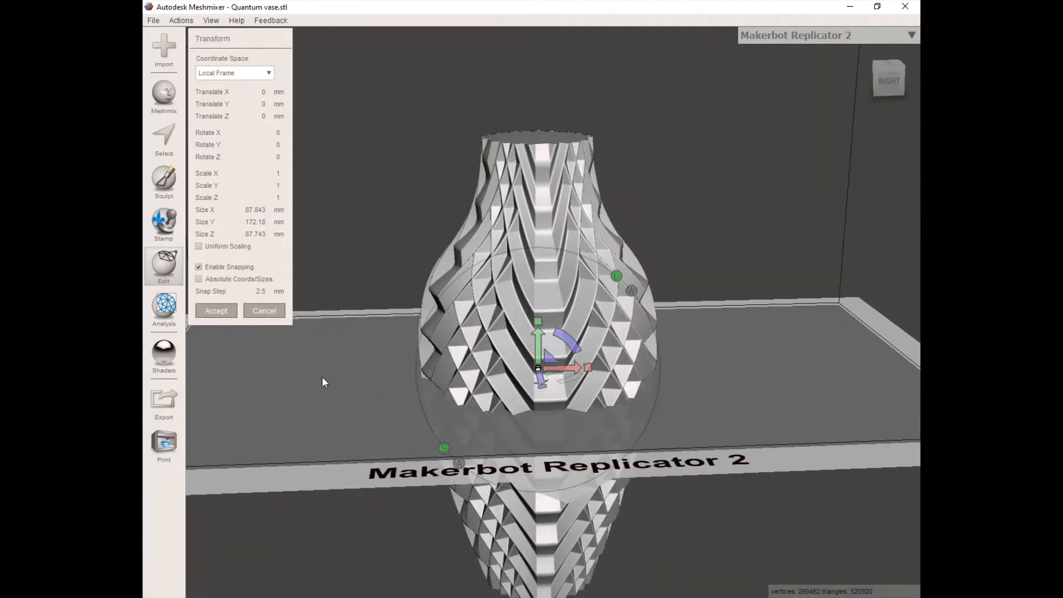
double_click(259, 290)
text(1)
key(Return)
Step: Move the vase up 84 mm in Y so its base rests on the printer bed, and accept the transform
drag(537, 320, 540, 105)
scroll(521, 158, down, 5)
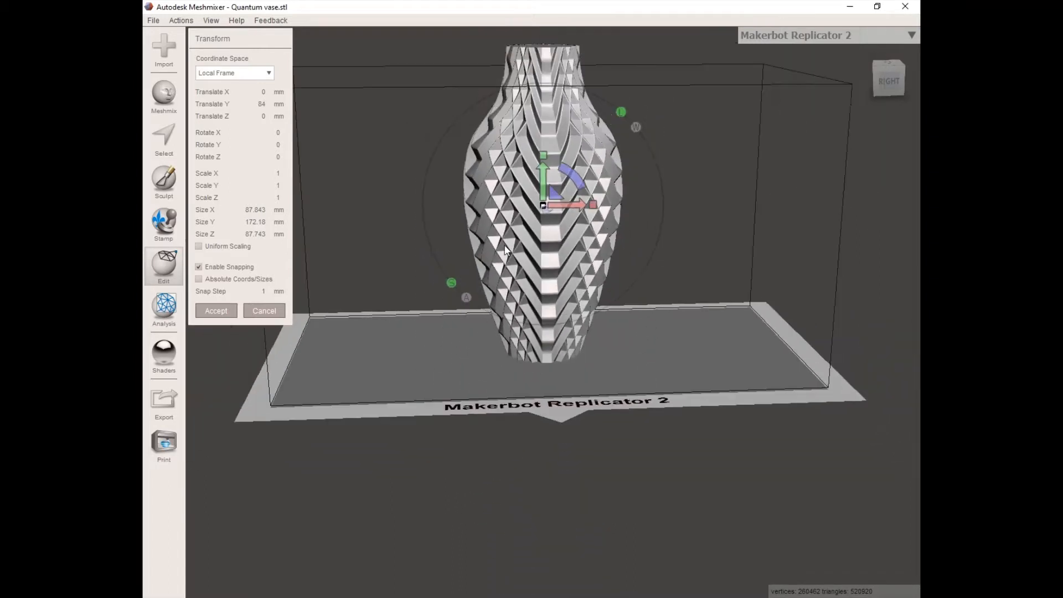
right_drag(506, 249, 477, 286)
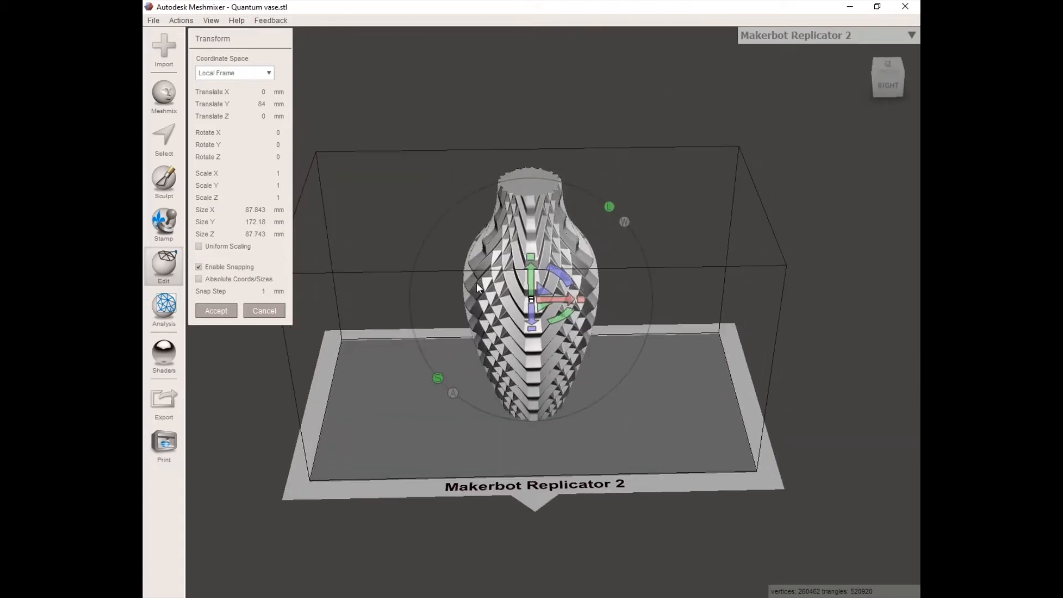
scroll(478, 286, up, 2)
right_drag(413, 350, 464, 352)
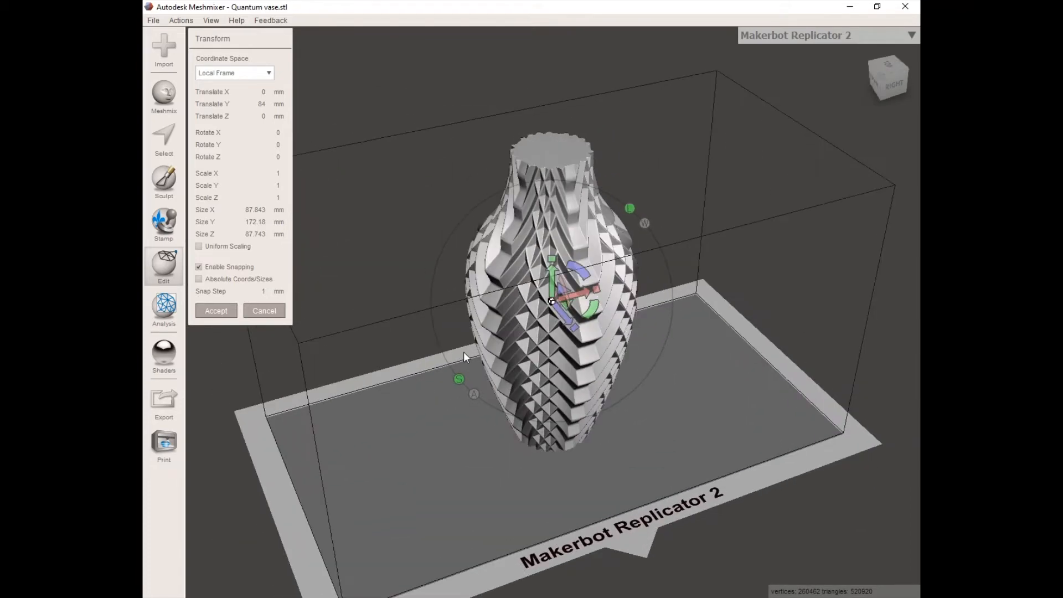
click(216, 311)
Step: Hide the printer bed in the scene
right_drag(378, 408, 374, 413)
click(212, 21)
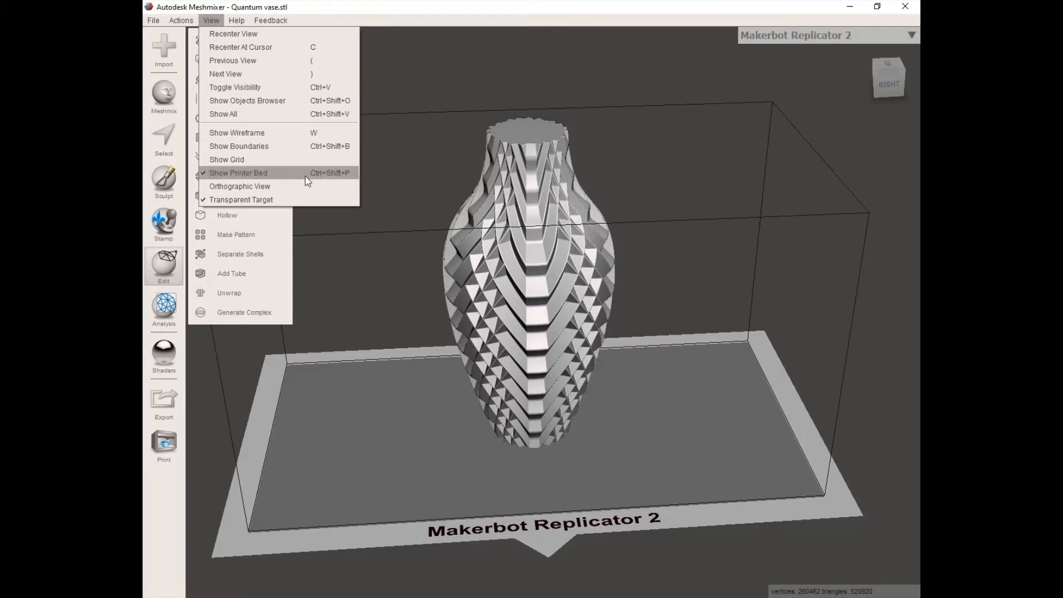
click(354, 177)
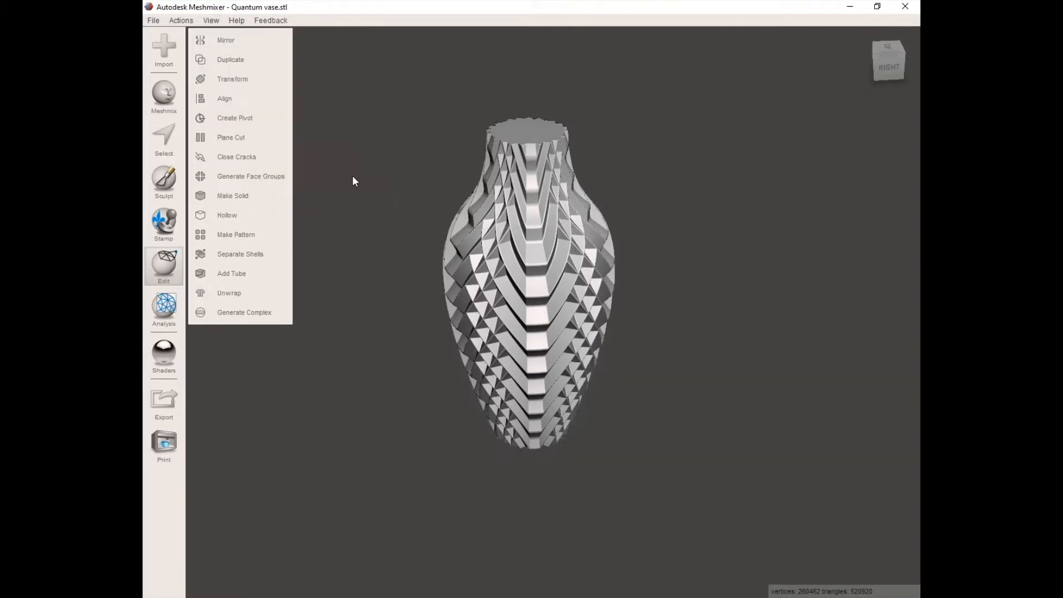
Step: Start hollowing the vase with an offset distance of 3 mm and a solid accuracy of 400
right_drag(433, 345, 460, 361)
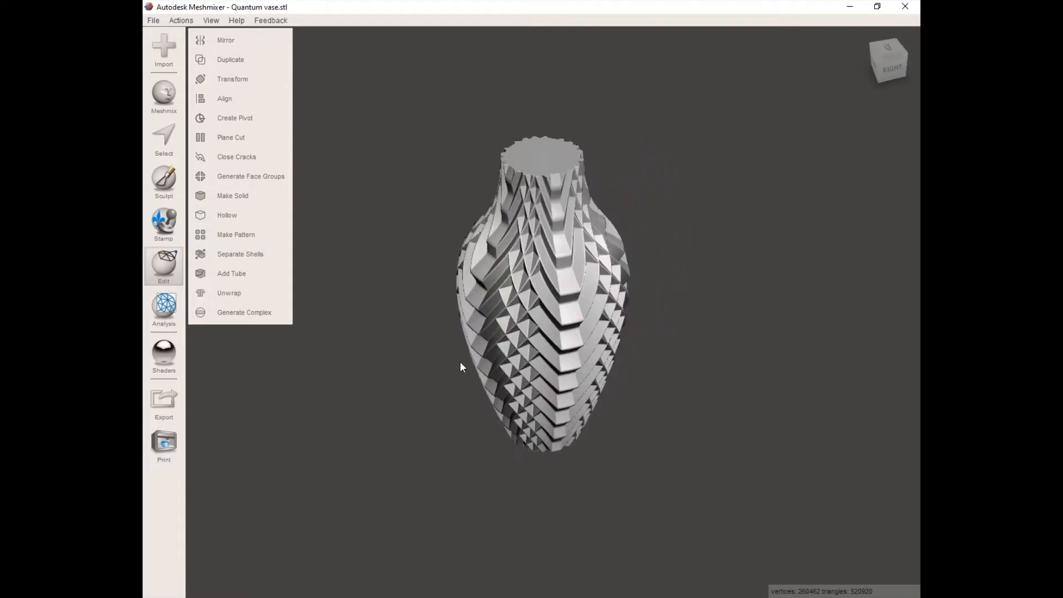
scroll(498, 196, up, 3)
middle_drag(496, 196, 473, 265)
scroll(467, 341, up, 1)
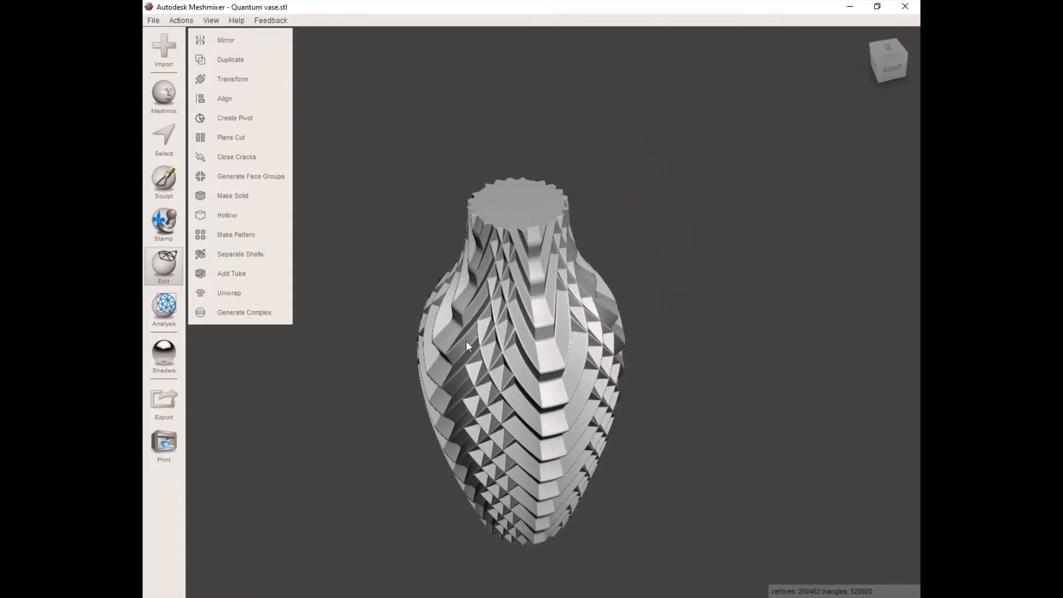
right_drag(467, 342, 460, 345)
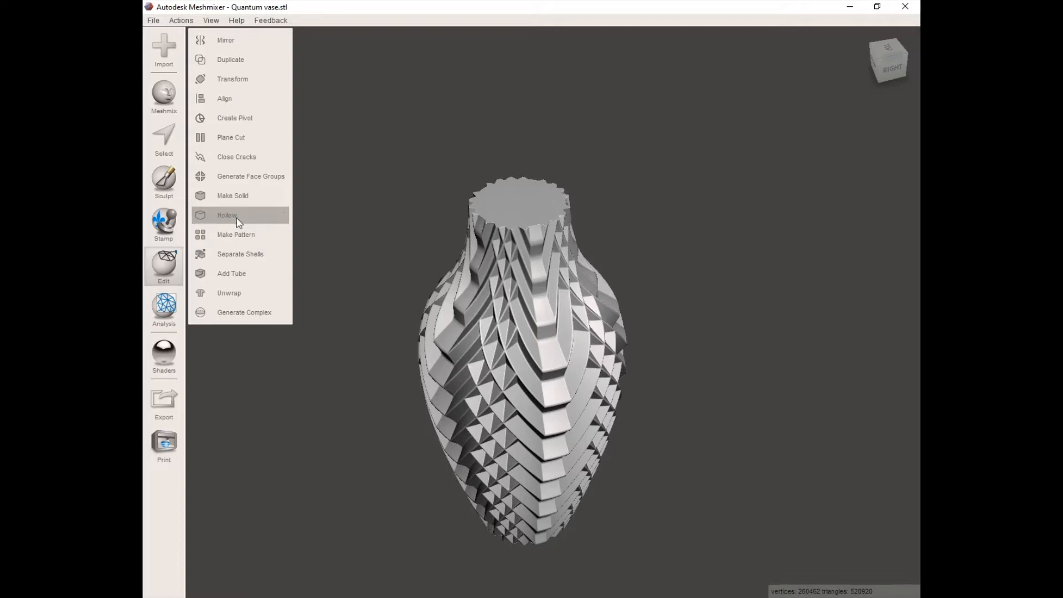
click(274, 219)
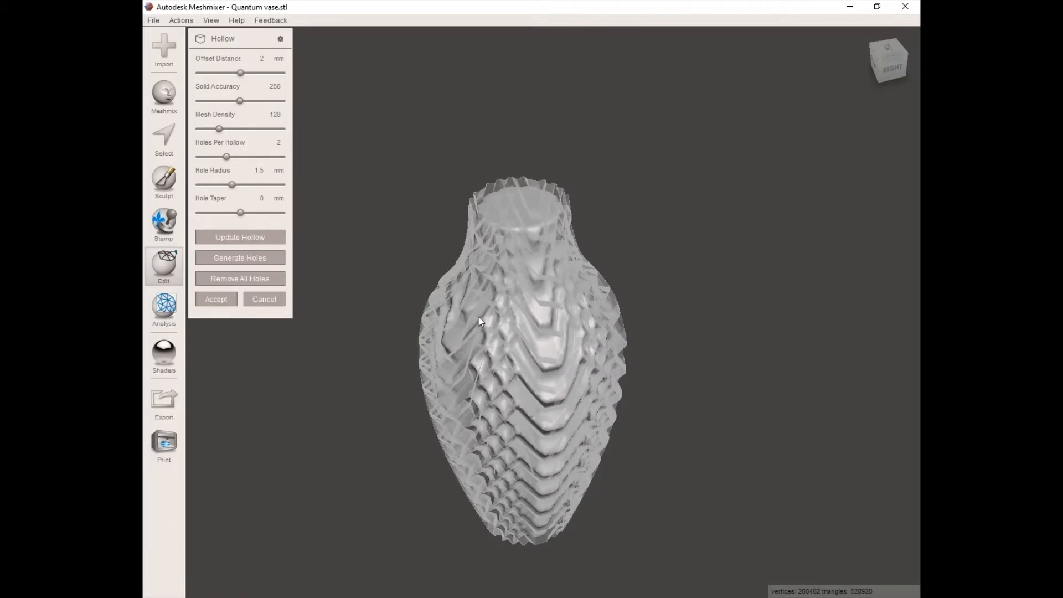
scroll(475, 362, up, 1)
right_drag(474, 370, 474, 351)
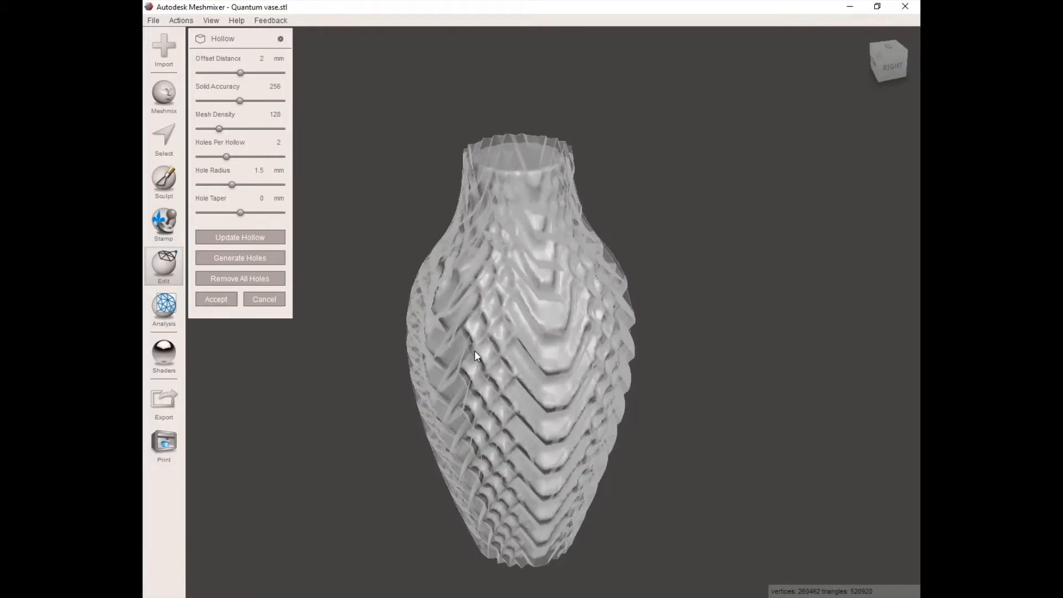
click(261, 58)
text(3)
key(Tab)
text(400)
Step: Set the hollow's mesh density to 400 and accept the hollow
click(273, 114)
double_click(274, 115)
text(400)
key(Return)
click(216, 299)
Step: Preview a horizontal plane cut through the vase's middle to examine its hollow interior and walls
mouse_move(602, 344)
right_down()
mouse_move(461, 375)
mouse_move(592, 341)
right_up()
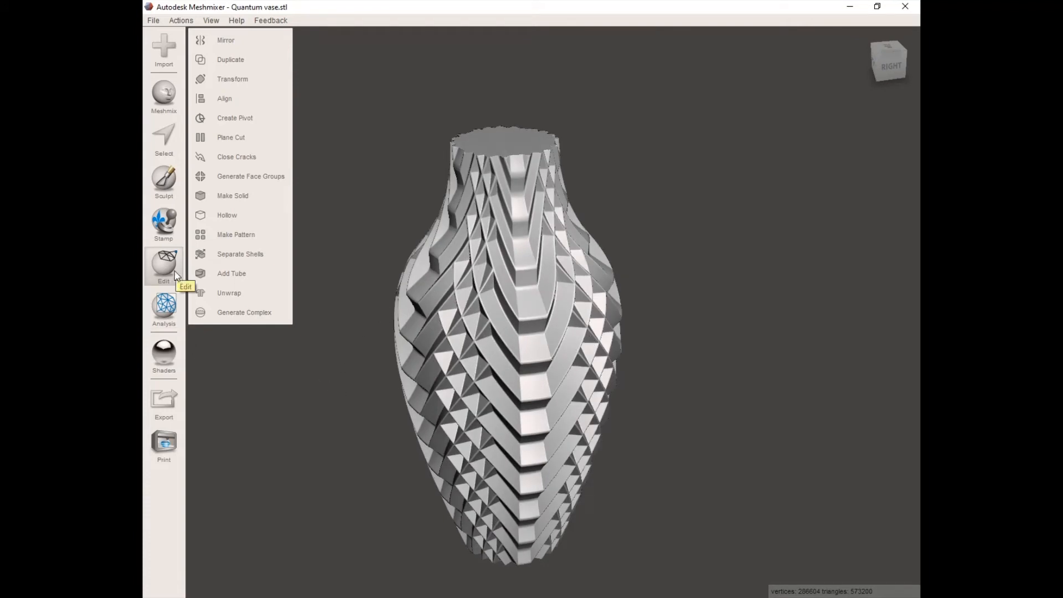
click(250, 139)
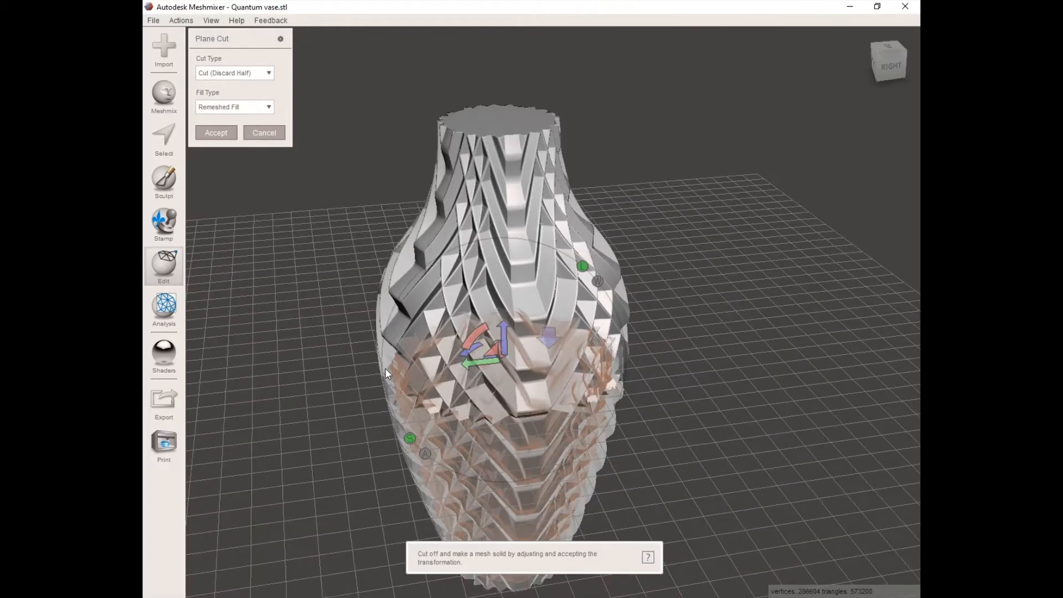
right_drag(388, 392, 492, 177)
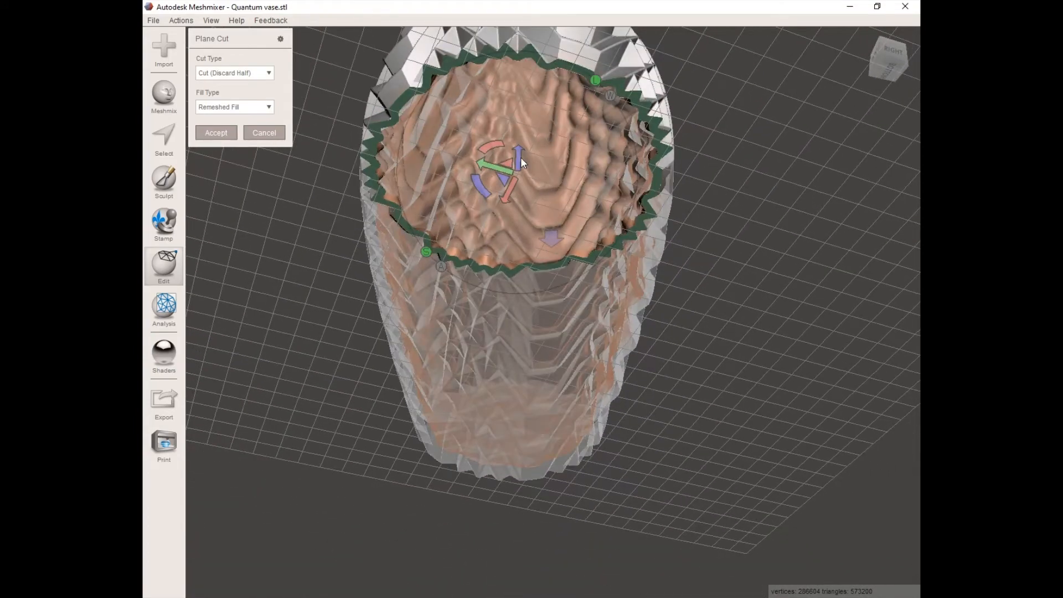
drag(520, 158, 508, 190)
right_drag(471, 178, 456, 329)
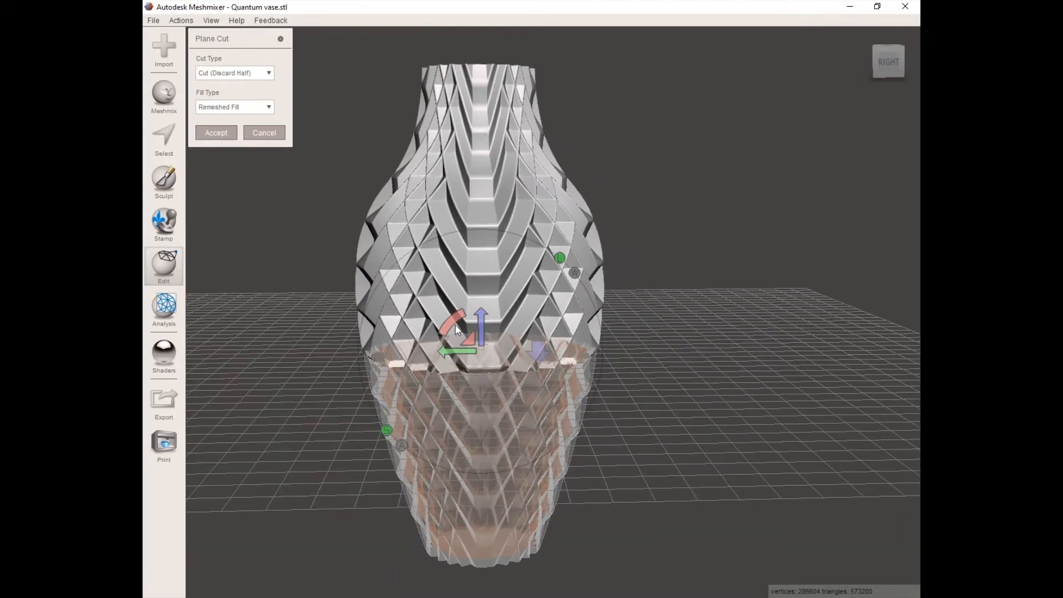
Step: Redraw the cutting plane vertically through the vase to examine the wall along its height, and cancel the plane cut
scroll(456, 326, down, 3)
drag(500, 97, 500, 433)
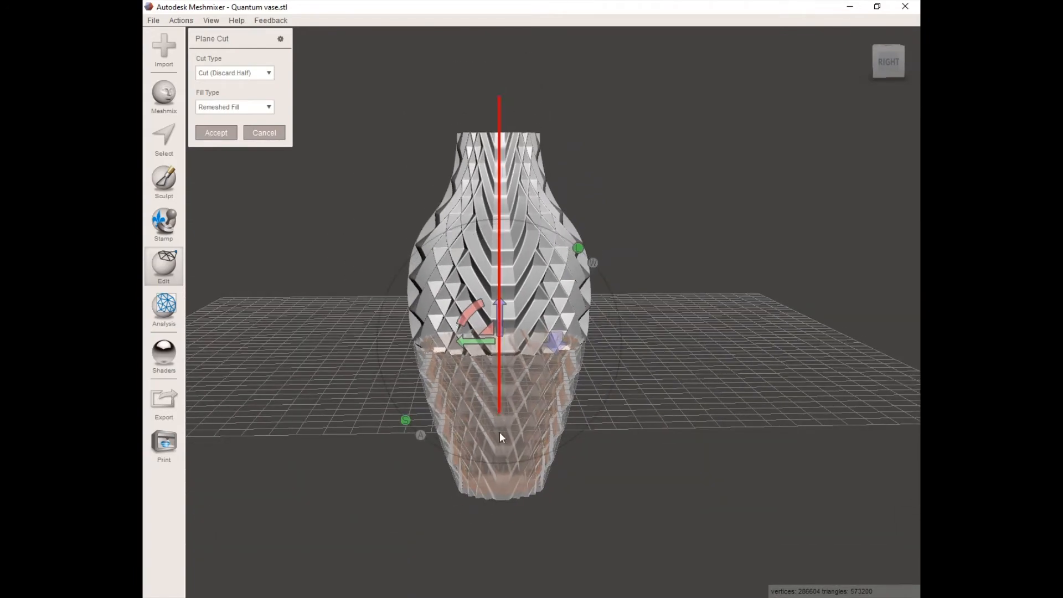
drag(499, 503, 500, 513)
right_drag(650, 361, 443, 301)
drag(464, 307, 510, 309)
scroll(603, 325, up, 2)
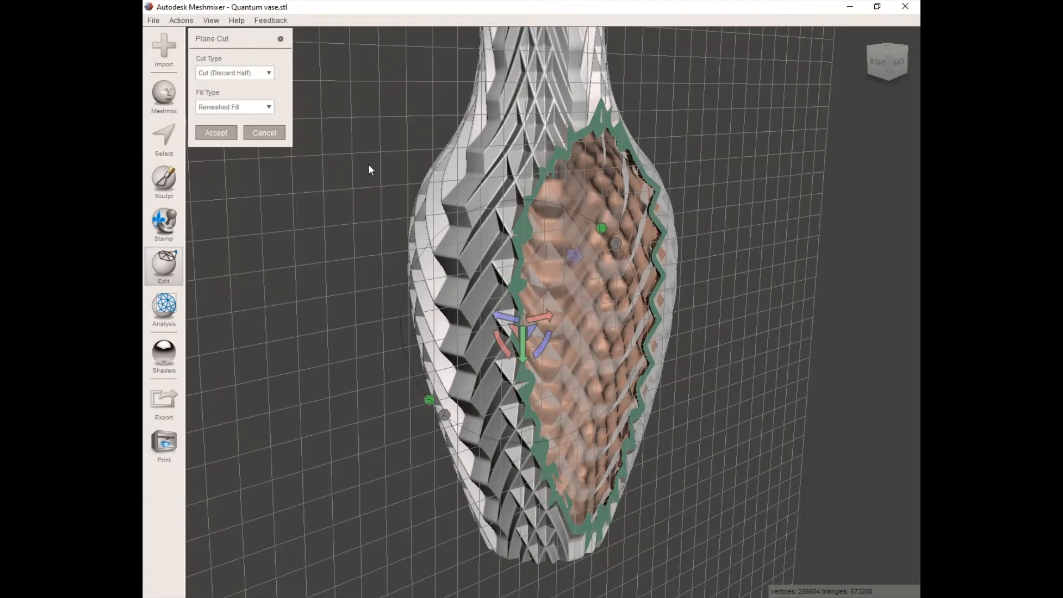
click(263, 133)
right_drag(389, 181, 502, 274)
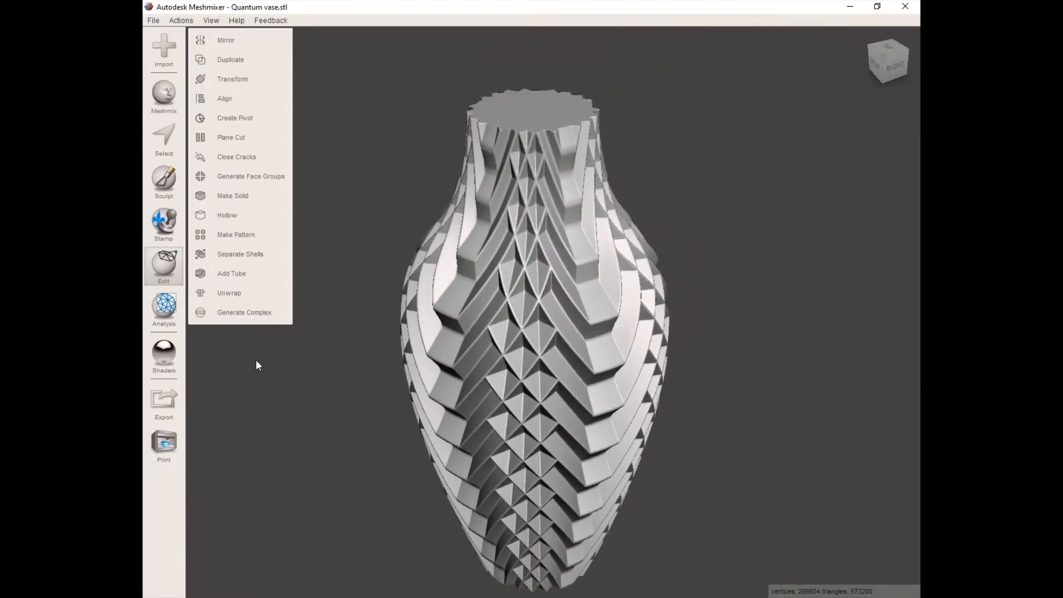
Step: Set the grid size to 1 in the scene's units and dimensions settings
click(163, 308)
click(268, 61)
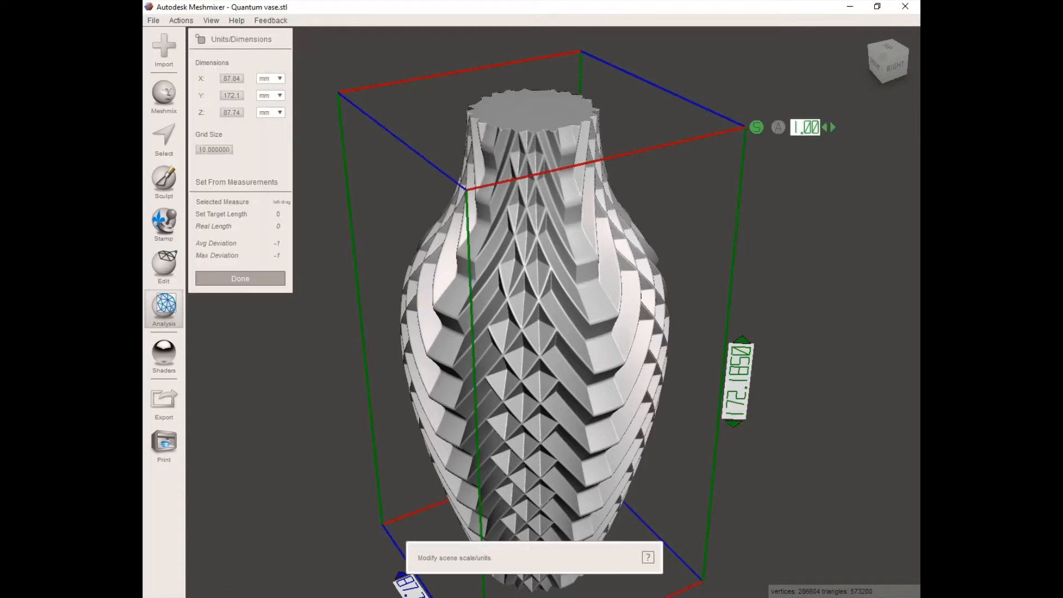
drag(232, 149, 197, 150)
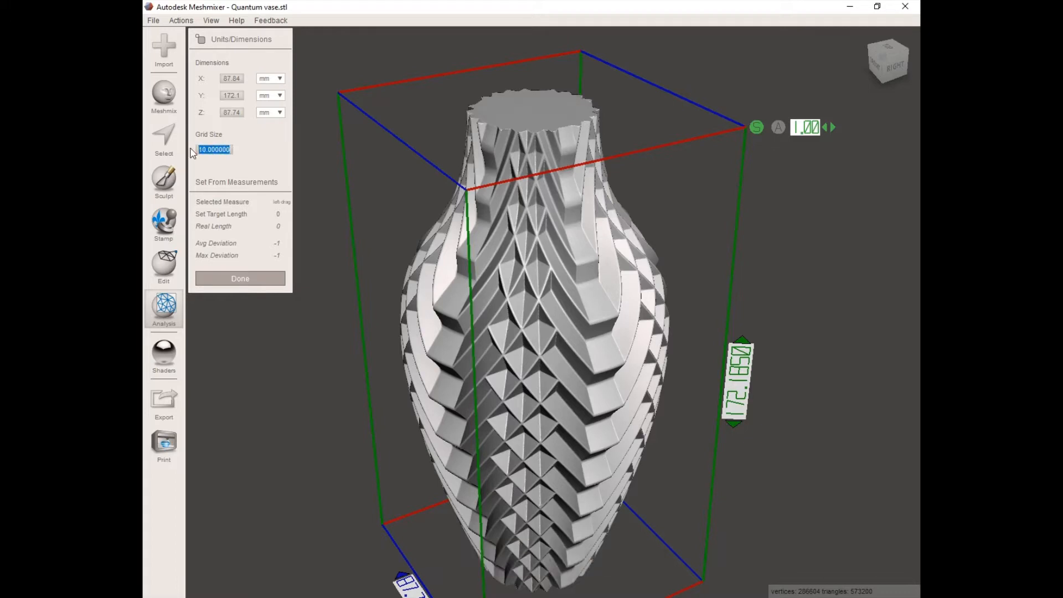
text(1)
click(258, 282)
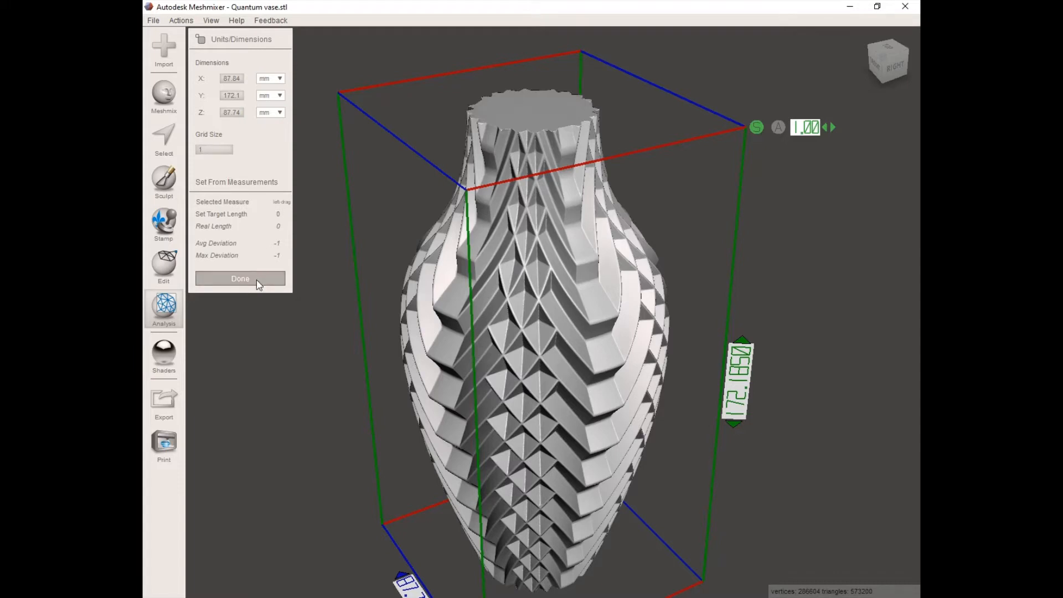
Step: Start a Plane Cut on the vase and raise the horizontal cutting plane to just below the rim of the neck
right_drag(408, 165, 413, 168)
middle_drag(414, 168, 401, 228)
scroll(411, 251, up, 2)
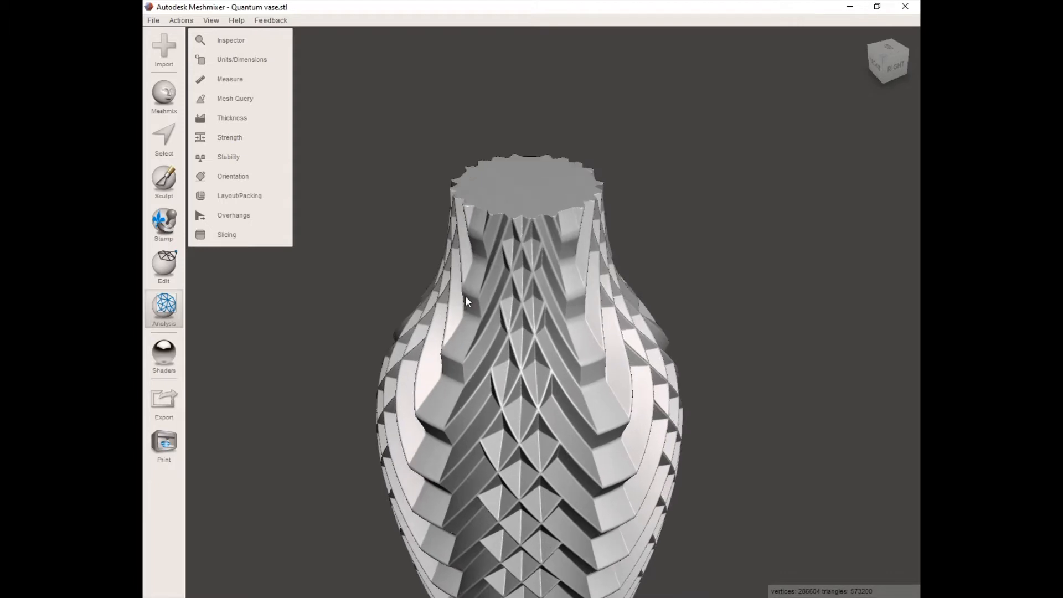
right_drag(465, 295, 456, 293)
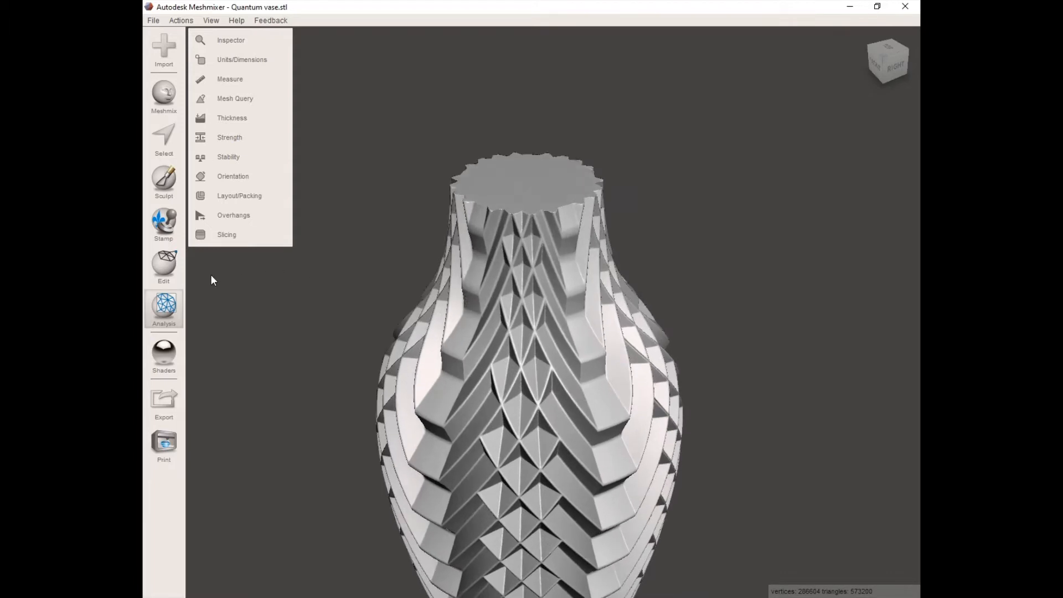
click(159, 262)
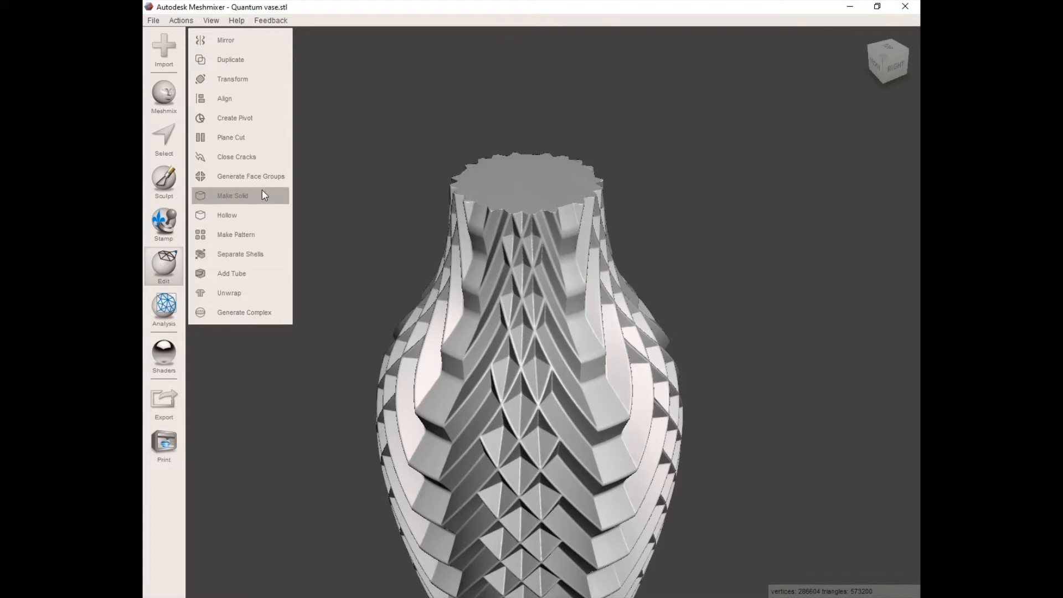
click(257, 139)
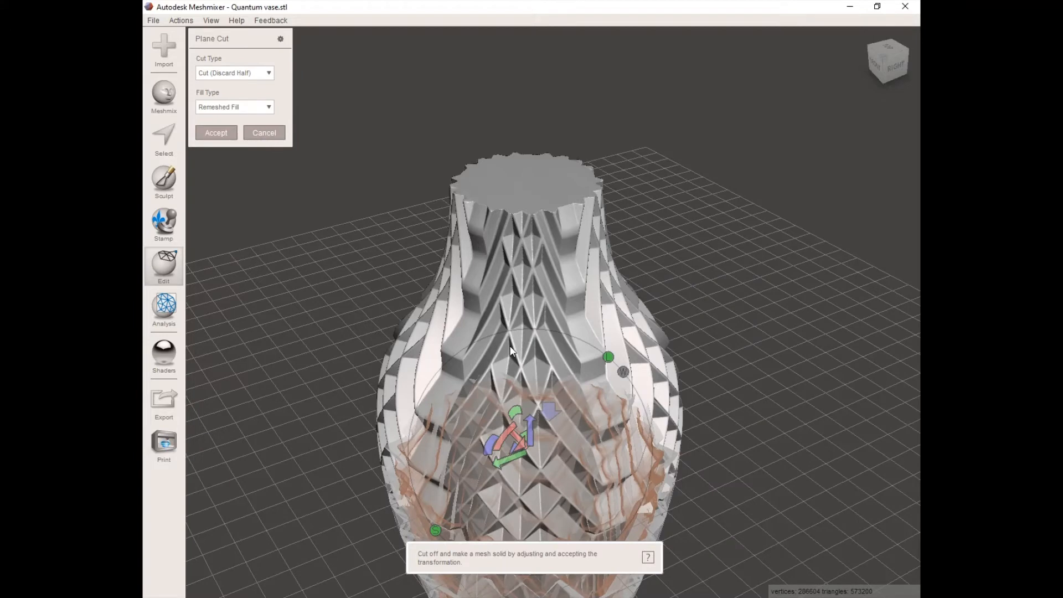
drag(530, 429, 525, 197)
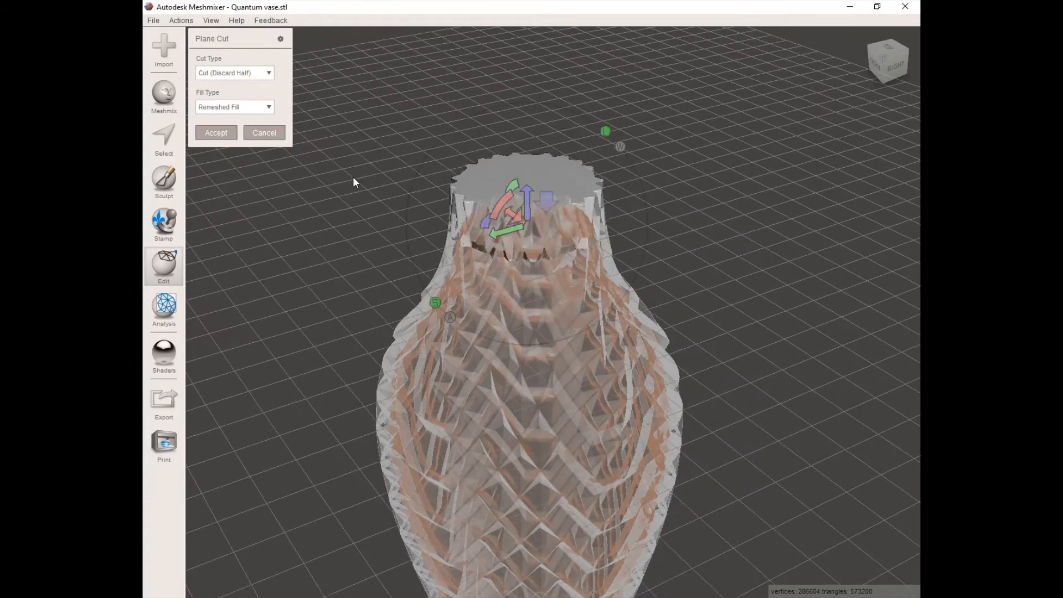
scroll(458, 275, up, 3)
right_drag(458, 275, 552, 328)
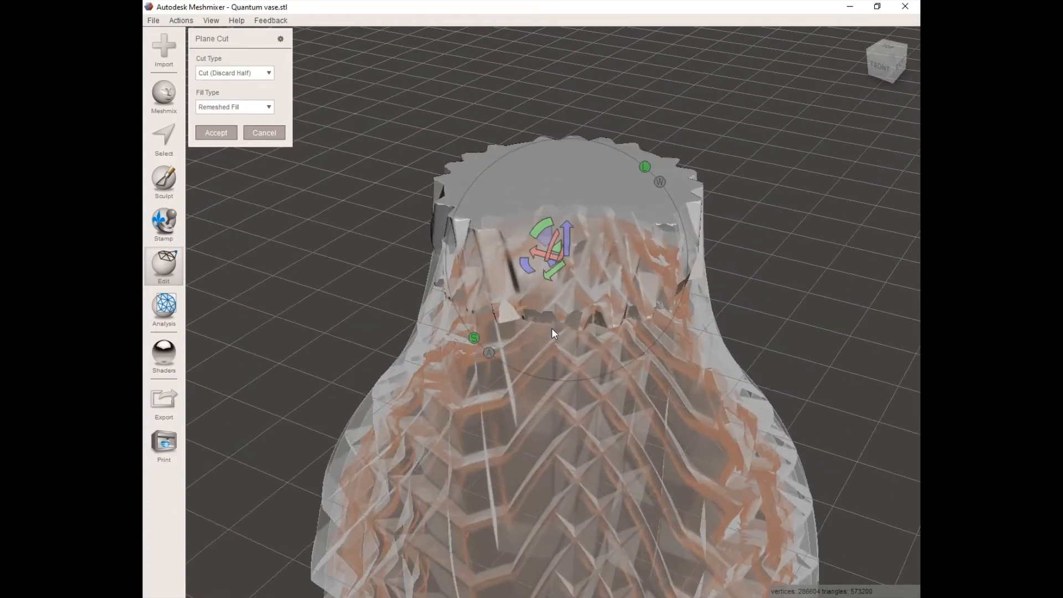
drag(565, 246, 566, 192)
Step: Check the cut opening at the vase's neck and flip the cut direction to discard the part above the plane
right_drag(683, 306, 638, 287)
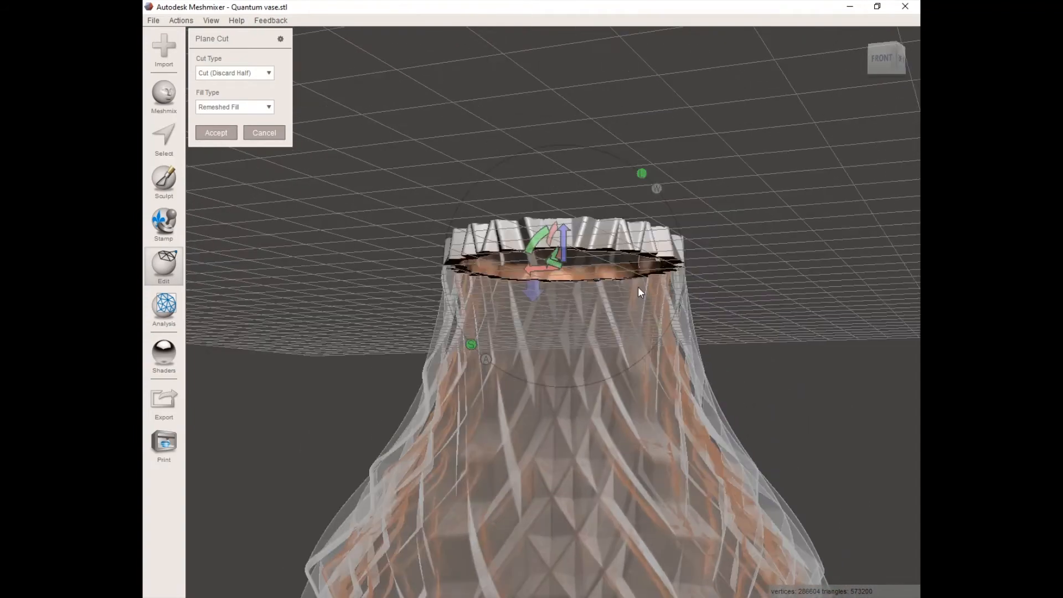
right_drag(651, 389, 651, 356)
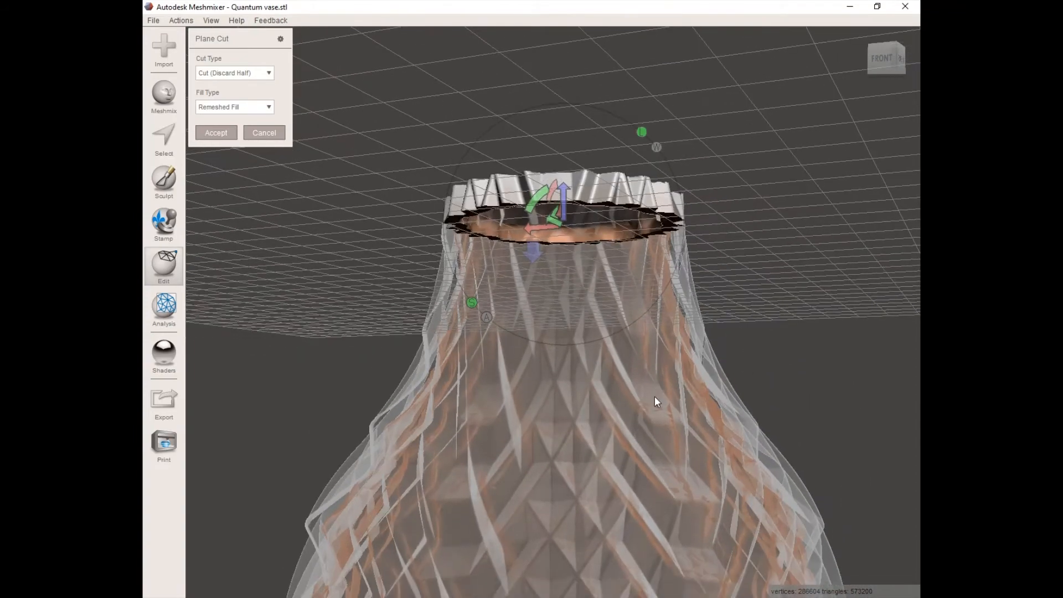
right_drag(655, 399, 652, 371)
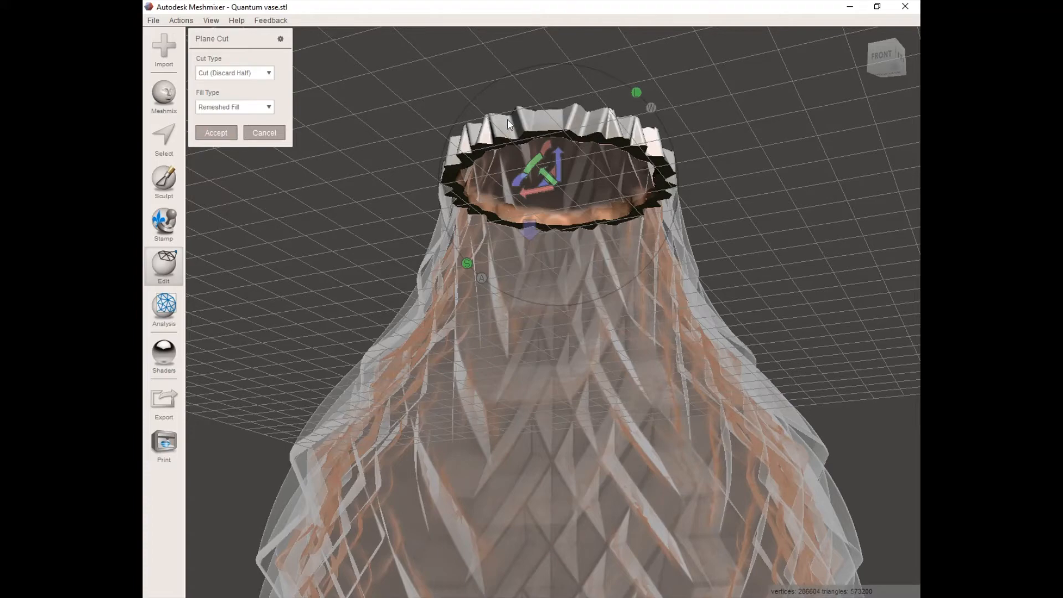
right_drag(507, 119, 505, 158)
right_drag(503, 219, 544, 260)
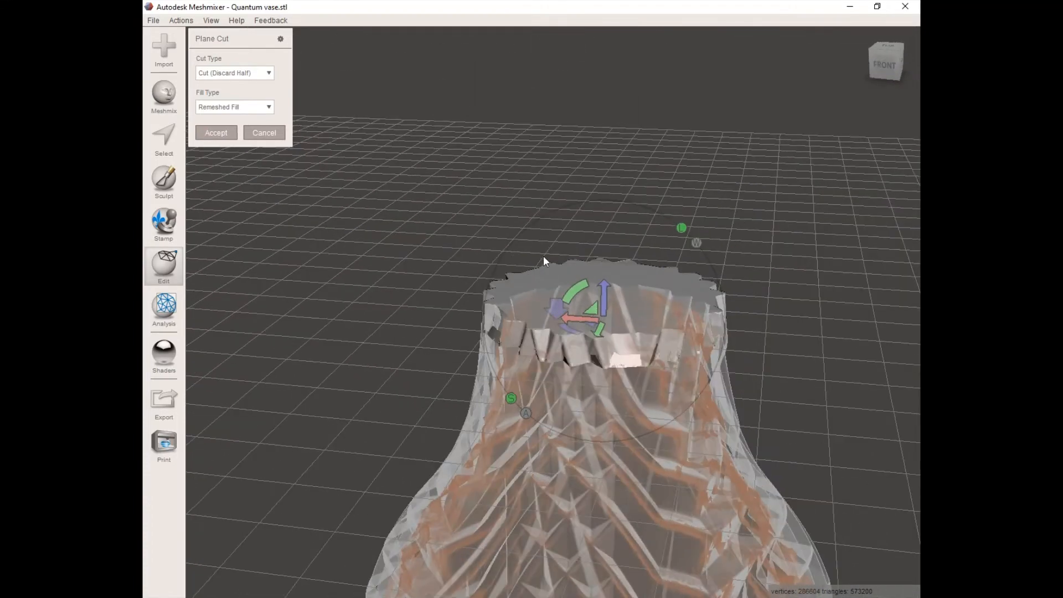
click(552, 306)
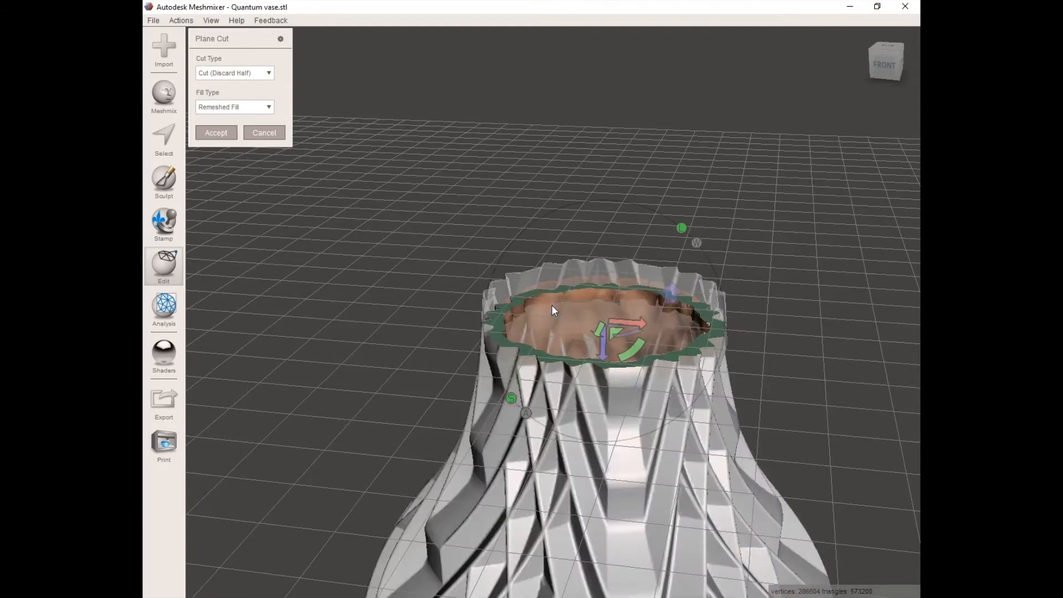
Step: Raise the cutting plane closer to the rim of the vase's neck and apply the plane cut
right_drag(645, 384, 625, 332)
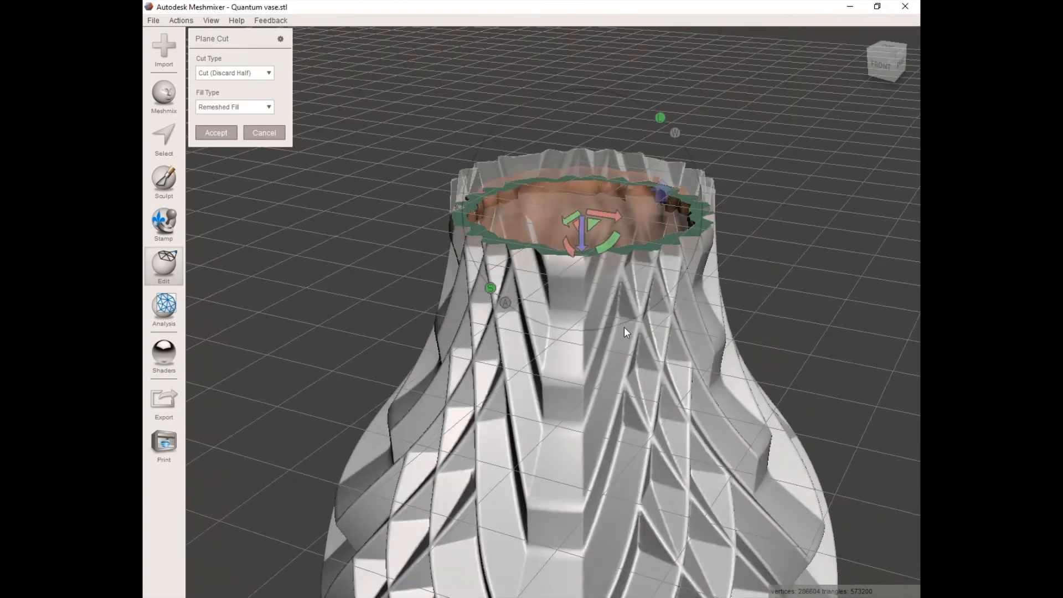
drag(582, 242, 581, 227)
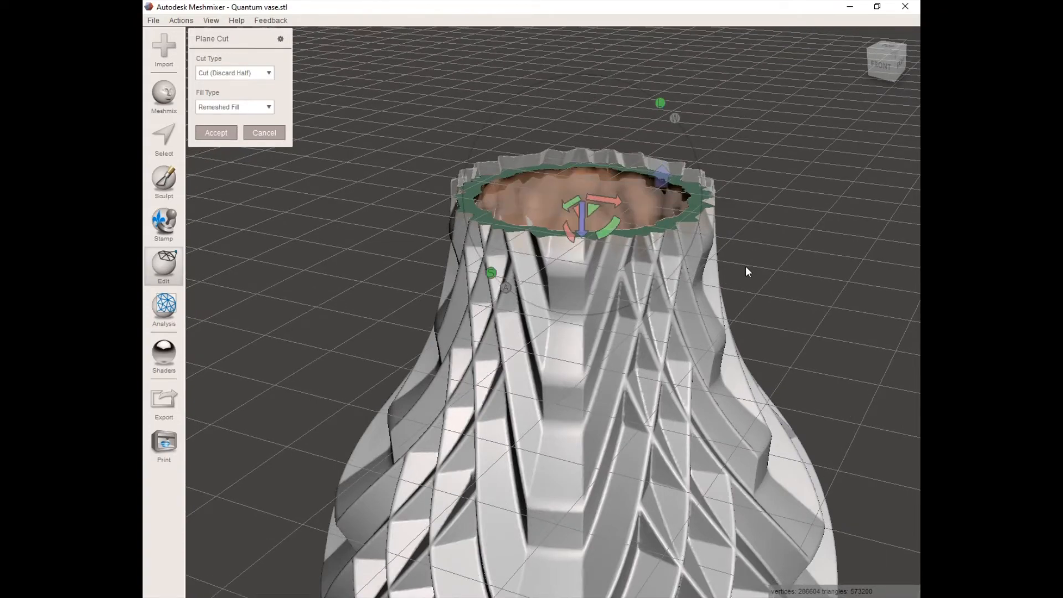
right_drag(746, 268, 641, 387)
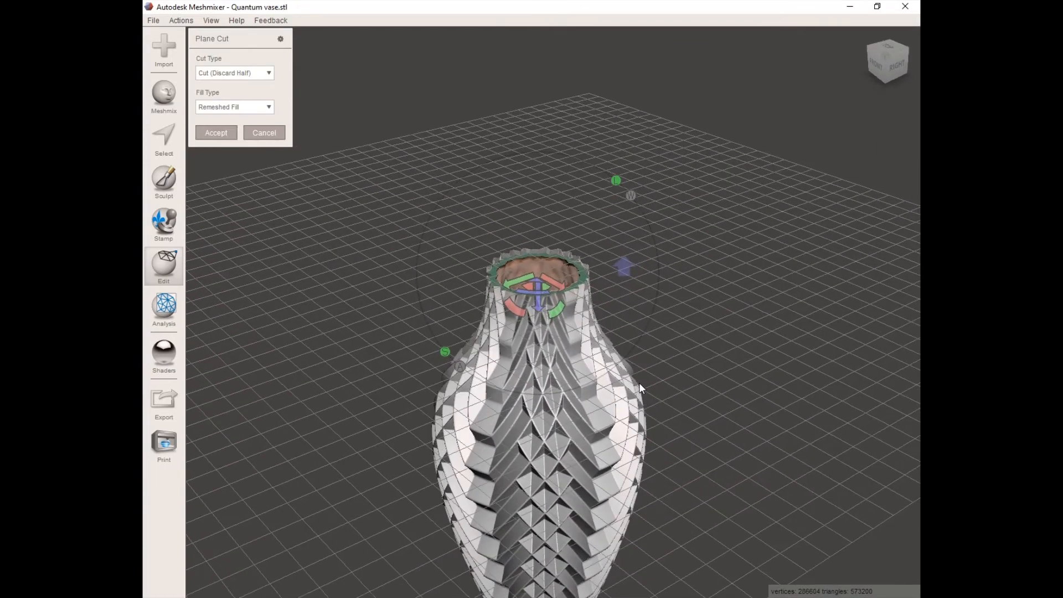
click(218, 133)
Step: Examine the vase's cut rim, hollow interior and outer surface from several angles and distances
right_drag(503, 391, 630, 464)
middle_drag(630, 462, 614, 388)
scroll(605, 394, up, 5)
mouse_move(619, 406)
right_down()
mouse_move(567, 398)
mouse_move(563, 173)
mouse_move(531, 488)
mouse_move(602, 395)
right_up()
middle_drag(601, 391, 560, 429)
scroll(560, 429, down, 3)
right_drag(560, 429, 569, 345)
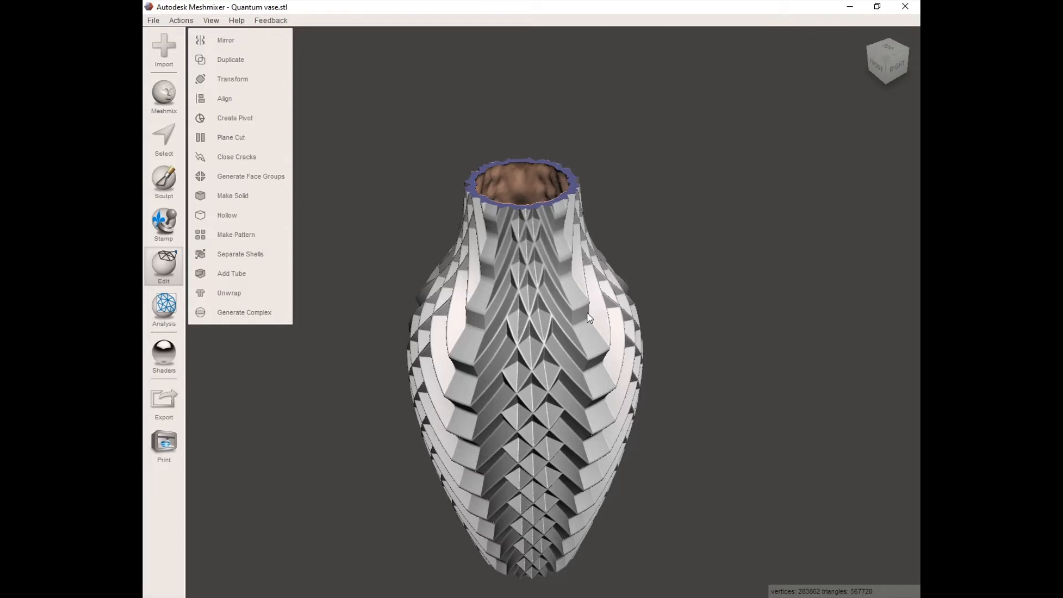
right_drag(590, 319, 577, 339)
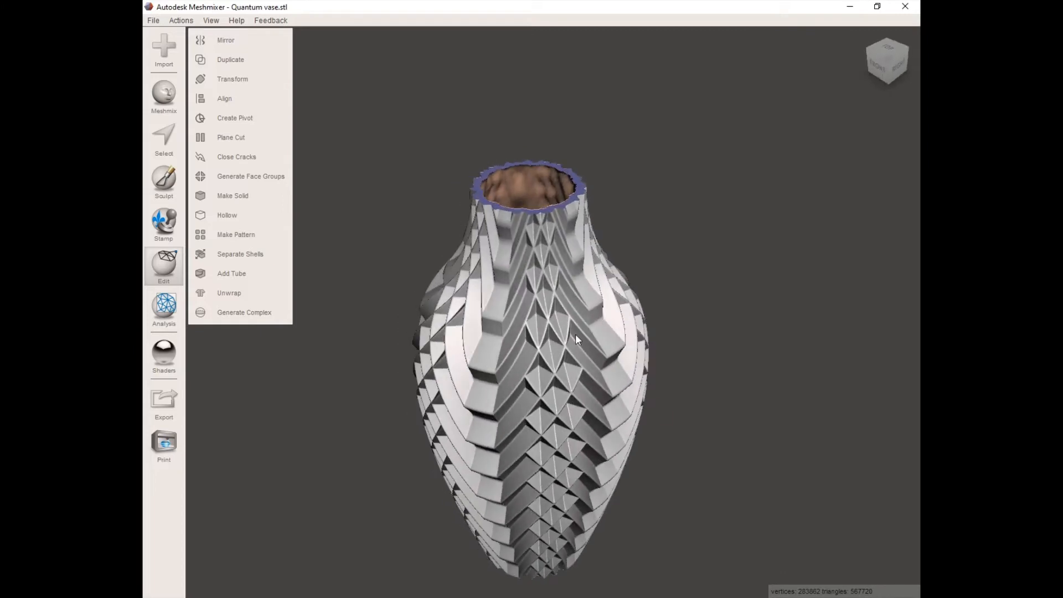
Step: Export the hollowed vase as Vase Hollow in STL Binary Format to the Quantum vase folder
click(168, 407)
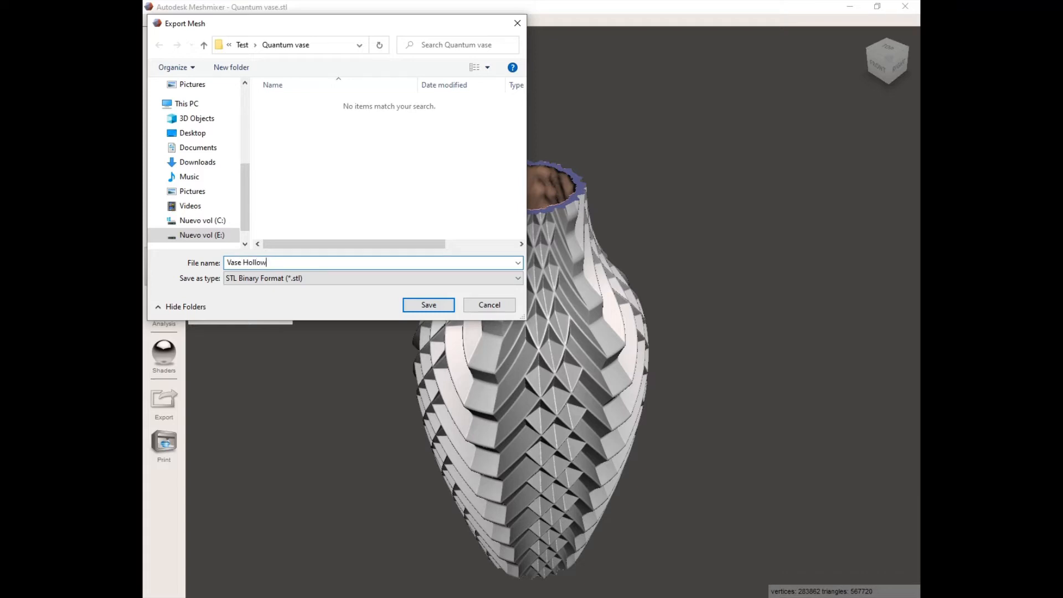
click(437, 303)
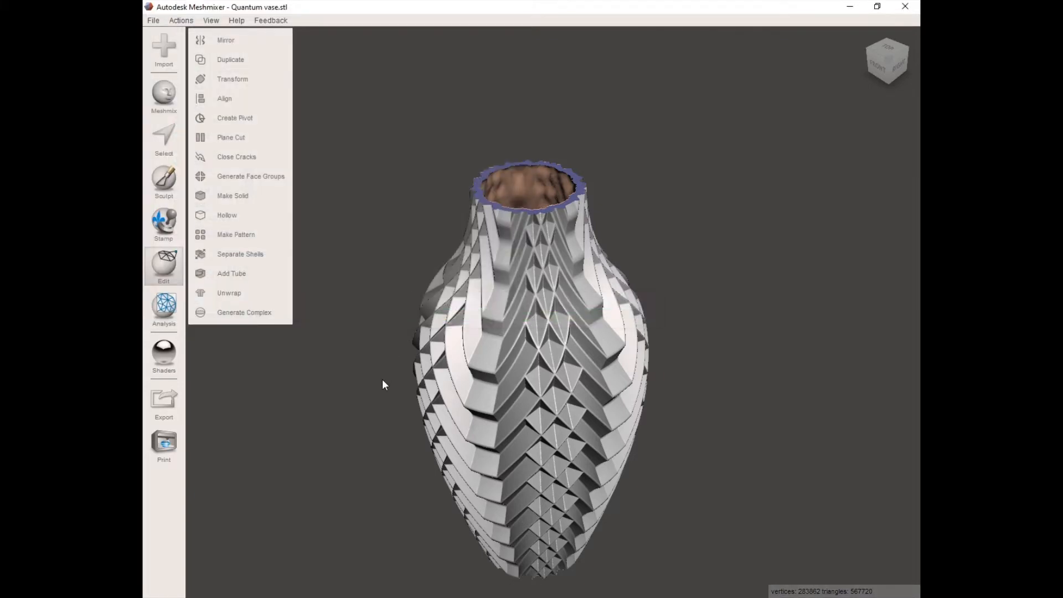
scroll(383, 379, down, 2)
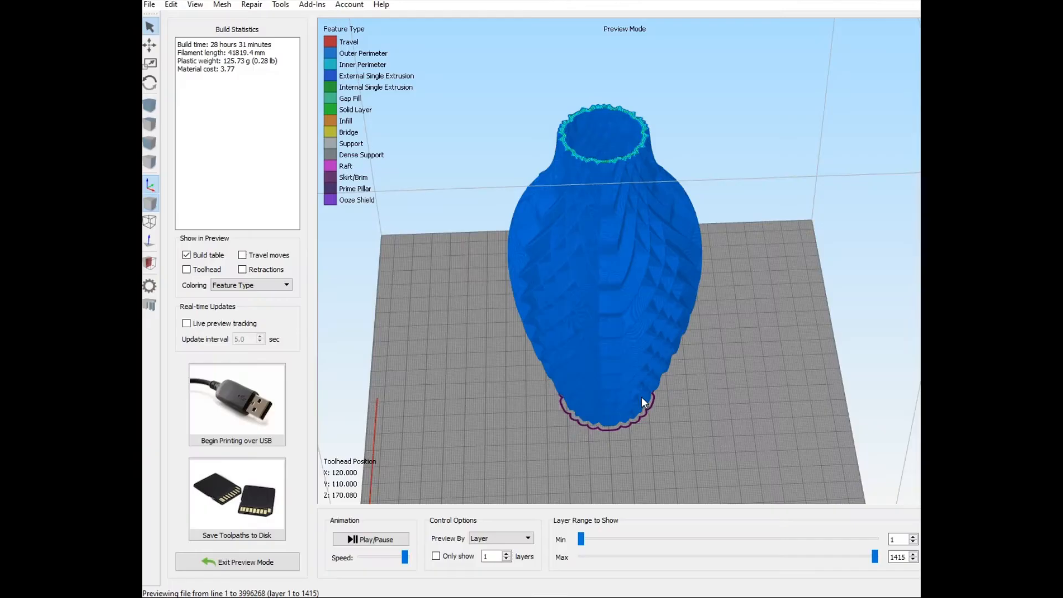
Step: Switch to the slicer's toolpath preview and examine the sliced vase's opening, interior and top layers down to layer 1411
drag(642, 397, 693, 380)
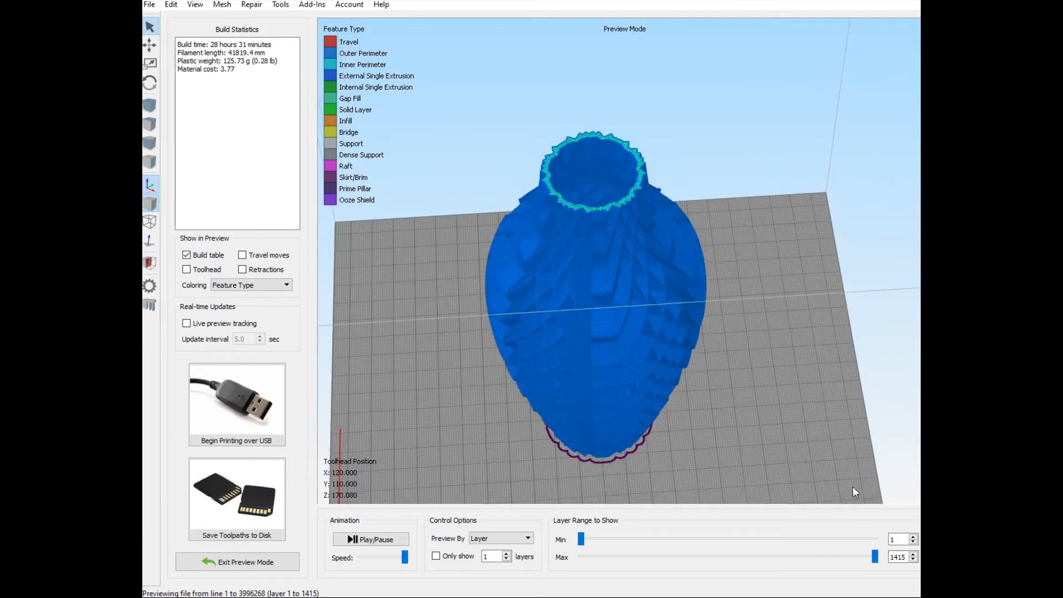
drag(686, 331, 792, 440)
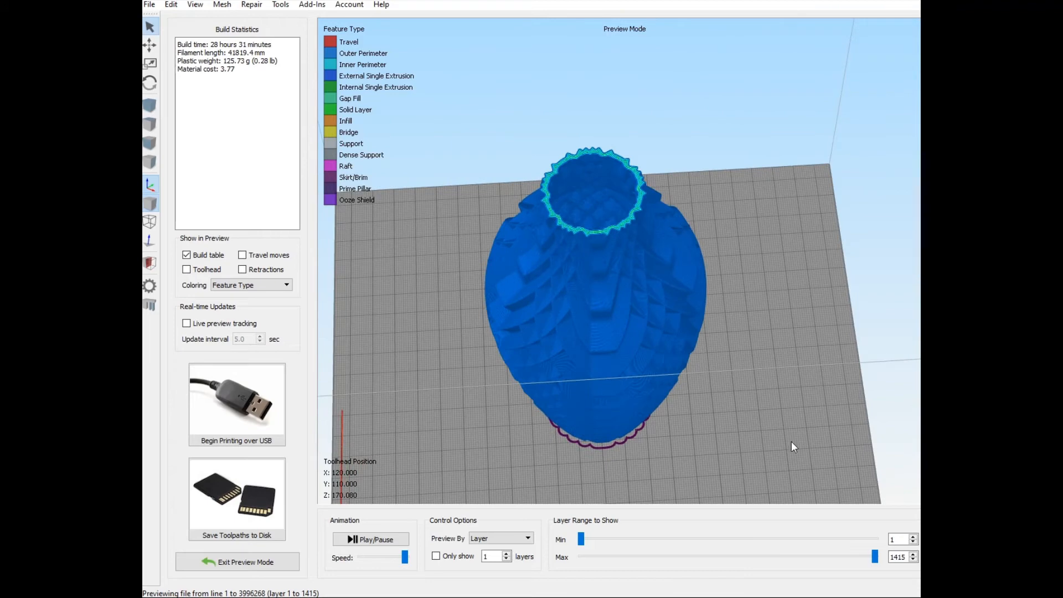
click(873, 552)
key(Left)
key(Left)
key(Left)
key(Left)
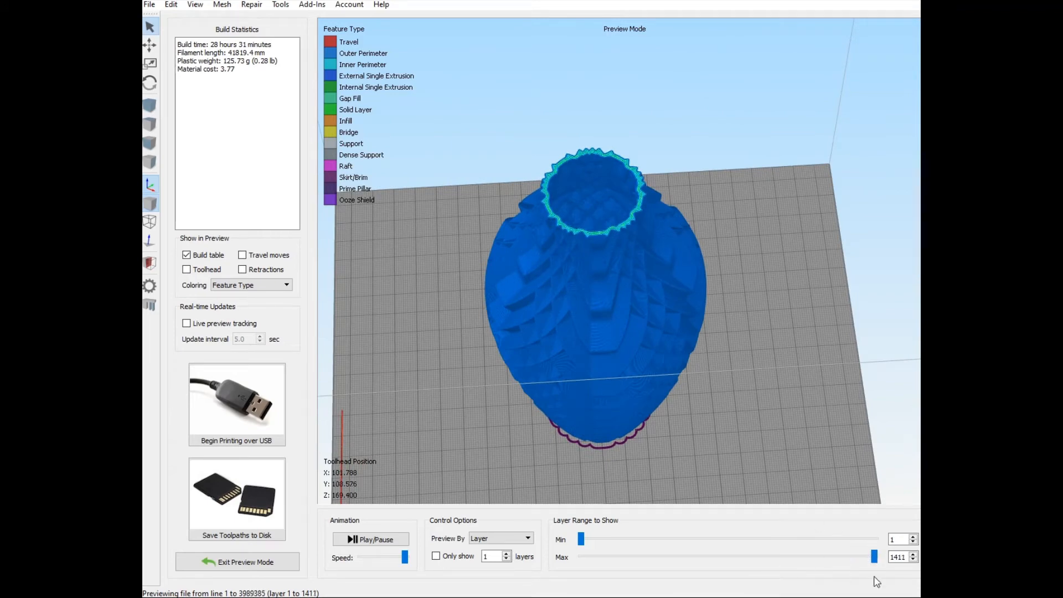
drag(874, 557, 915, 556)
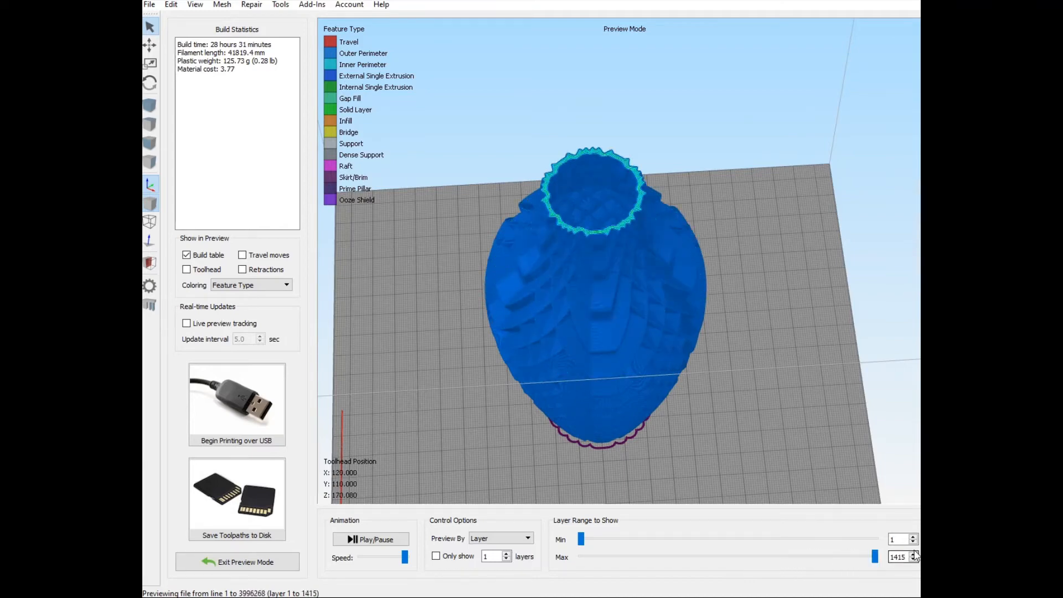
drag(718, 465, 683, 434)
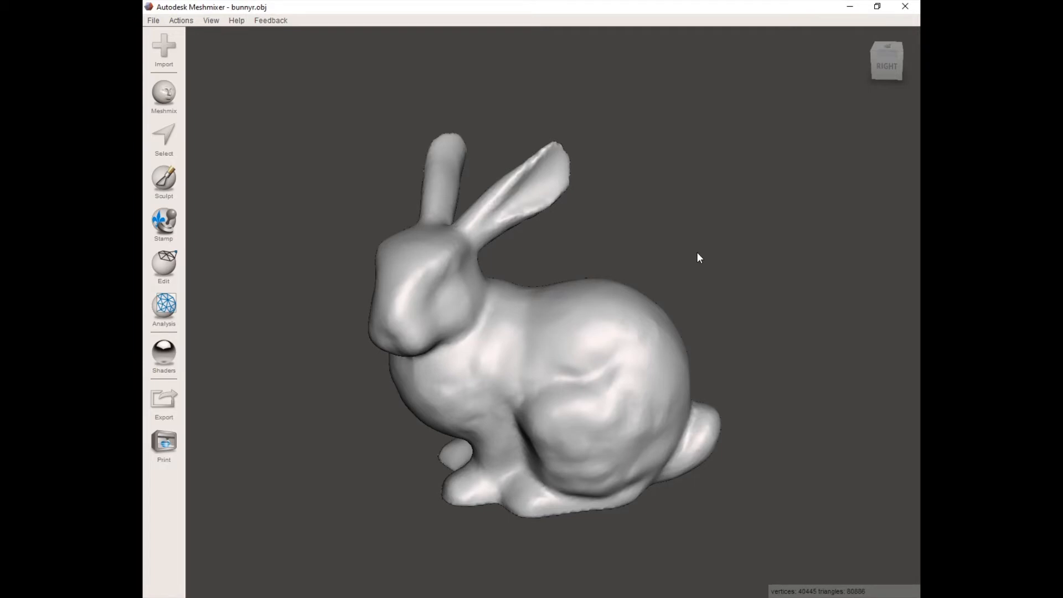
Step: Switch back to Meshmixer with the bunny model, start Hollow and set its offset distance to 3 mm
right_drag(702, 276, 713, 328)
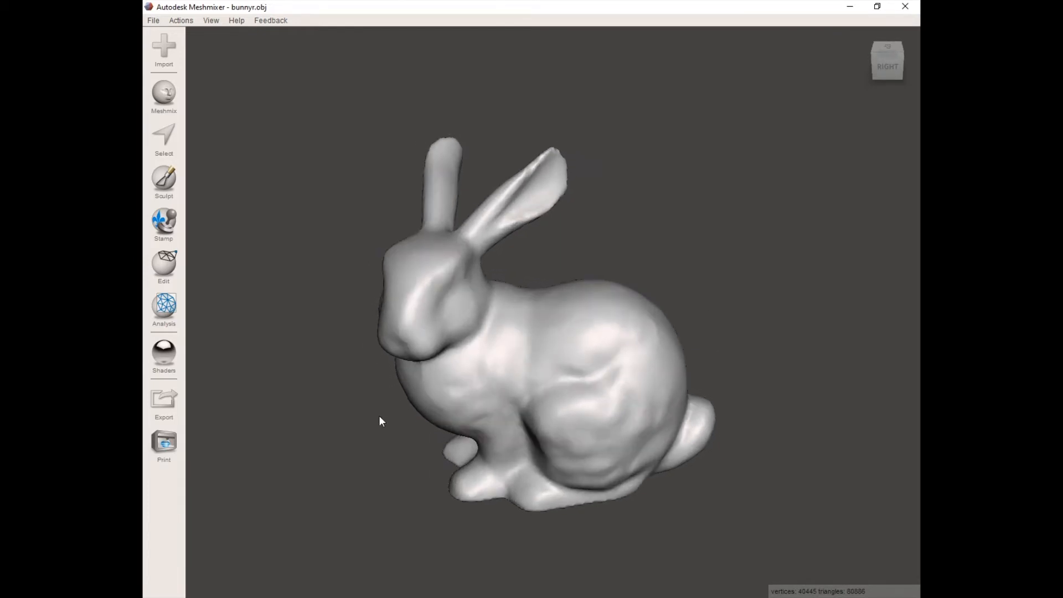
click(161, 260)
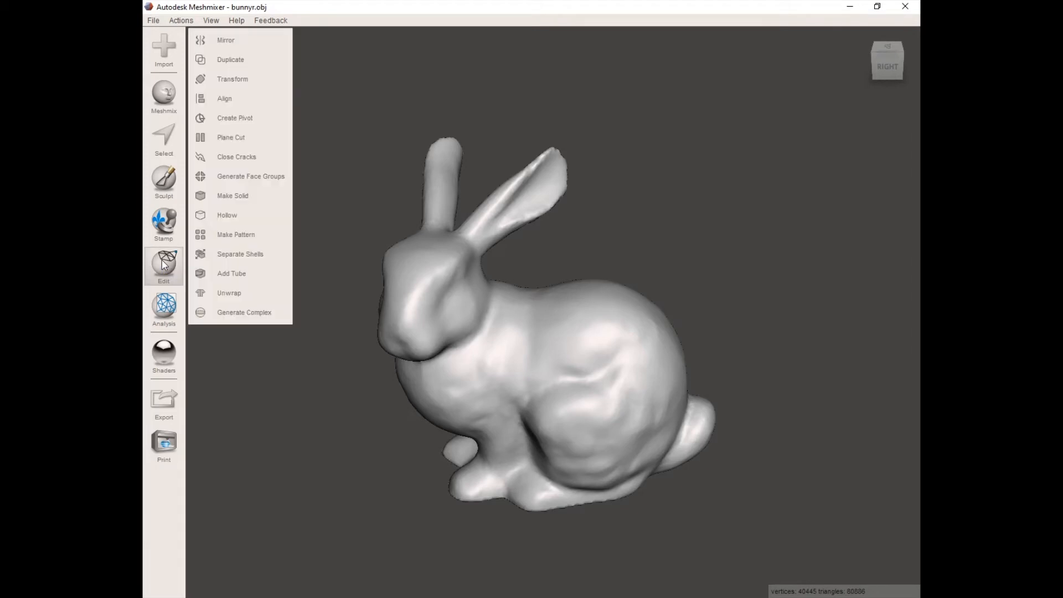
click(248, 219)
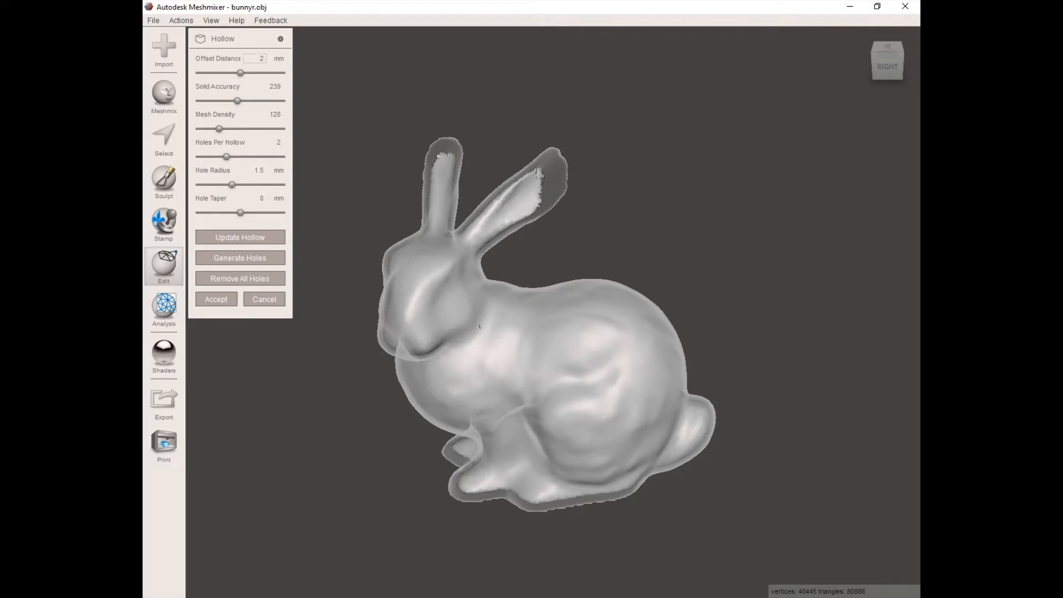
click(261, 59)
text(3)
key(Tab)
Step: Set the hollow's solid accuracy and mesh density to 400 and apply the hollowing to the bunny
click(273, 86)
text(400)
key(Tab)
text(400)
key(Return)
click(218, 300)
scroll(396, 436, up, 1)
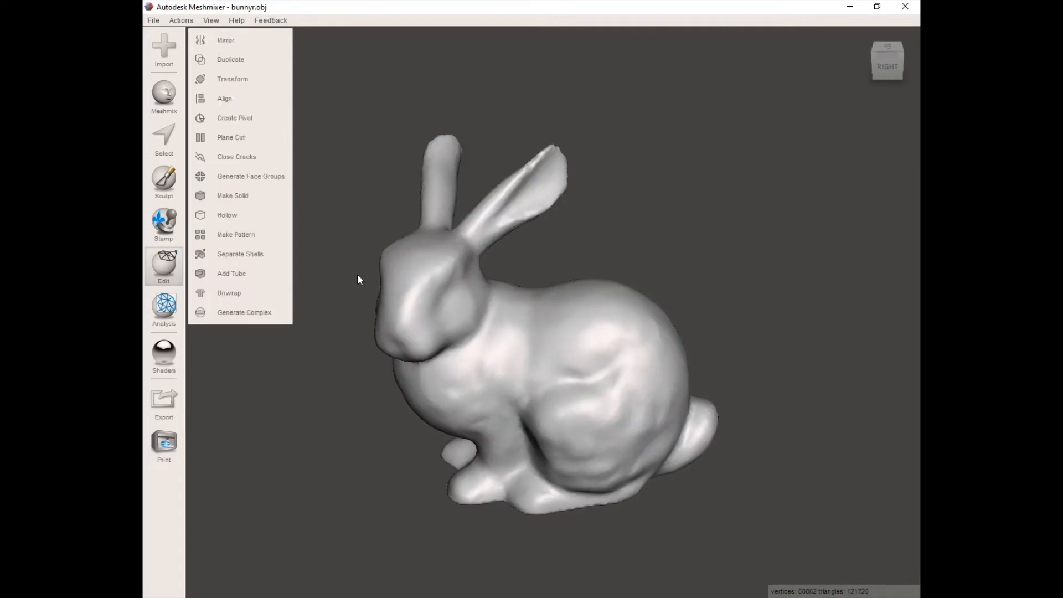
Step: Examine the bunny's wall thickness with a Plane Cut placed horizontally and diagonally through the body, and cancel the cut
click(246, 137)
right_drag(485, 403, 504, 281)
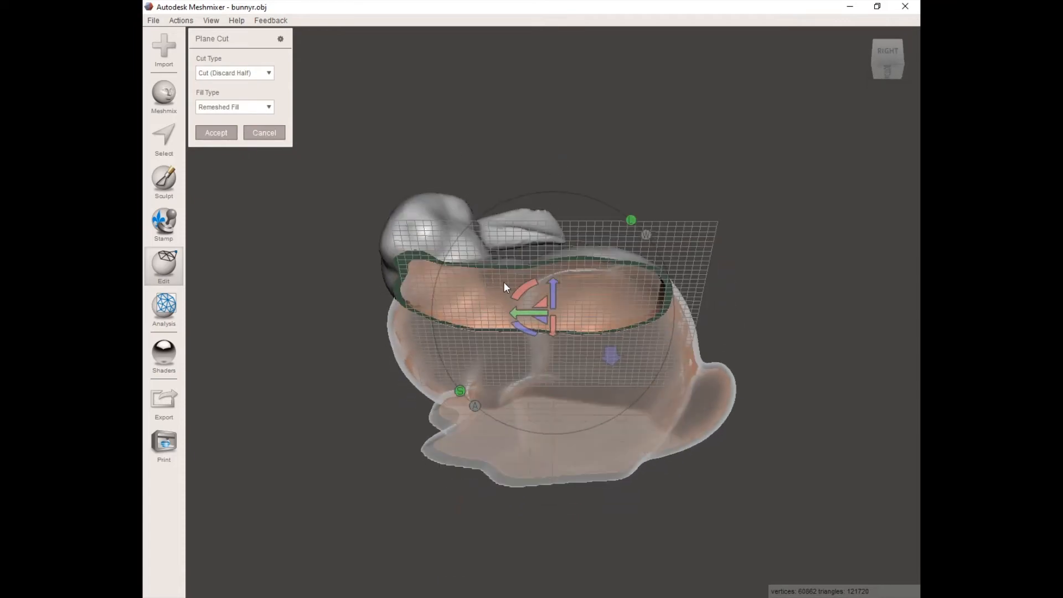
drag(550, 289, 515, 338)
right_drag(625, 158, 584, 277)
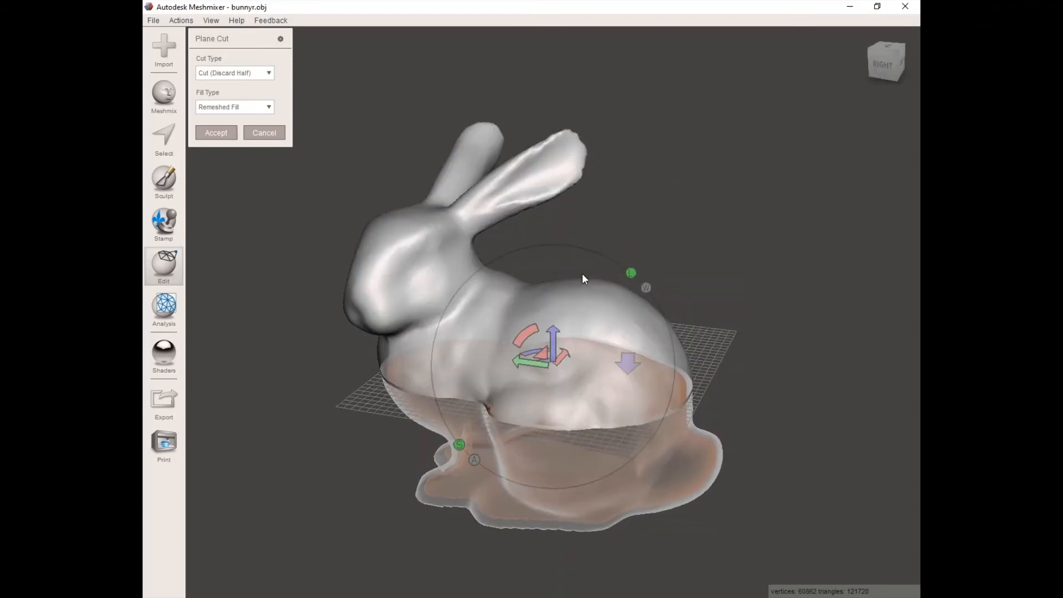
drag(630, 172, 373, 513)
mouse_move(372, 513)
right_down()
mouse_move(521, 502)
mouse_move(503, 472)
mouse_move(570, 480)
right_up()
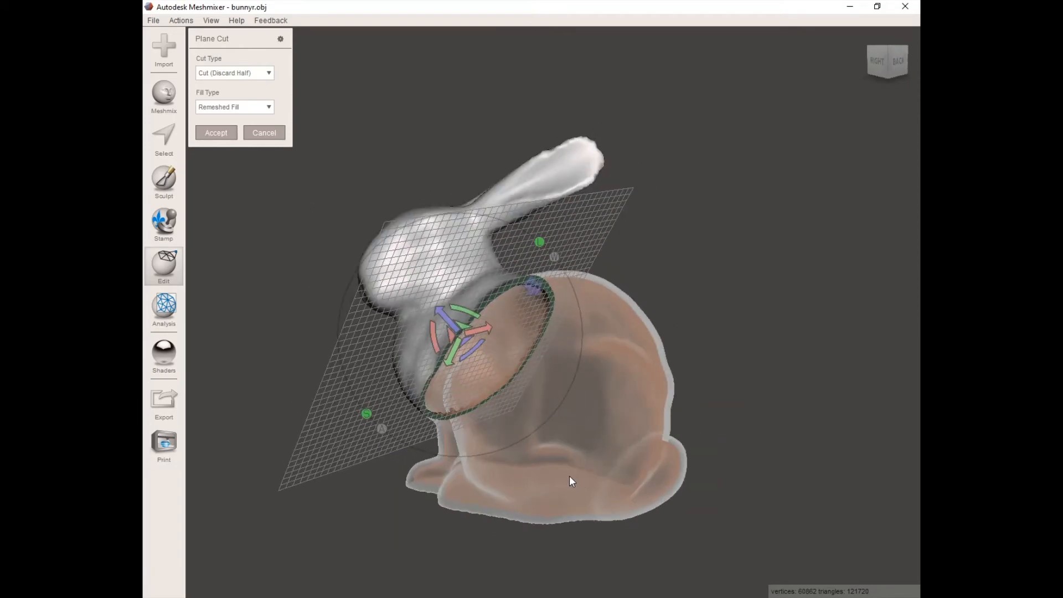
drag(448, 318, 565, 443)
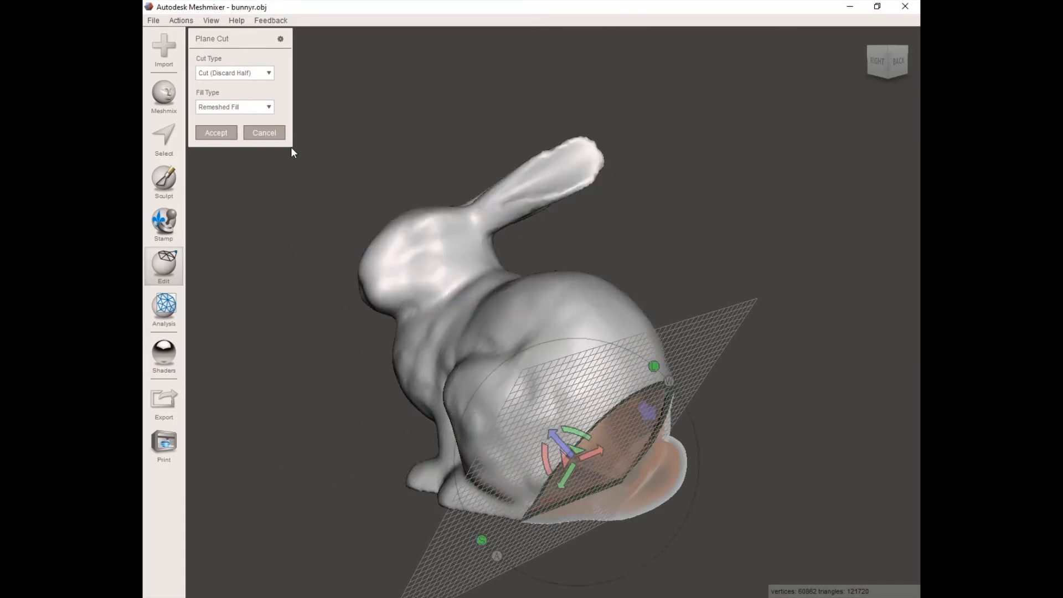
click(264, 133)
Step: Drop a cube primitive about 27 mm in size onto the bunny's back
mouse_move(511, 325)
right_down()
mouse_move(427, 309)
mouse_move(462, 321)
mouse_move(530, 384)
mouse_move(532, 400)
mouse_move(508, 326)
mouse_move(638, 270)
mouse_move(651, 341)
mouse_move(674, 362)
mouse_move(614, 304)
mouse_move(519, 308)
right_up()
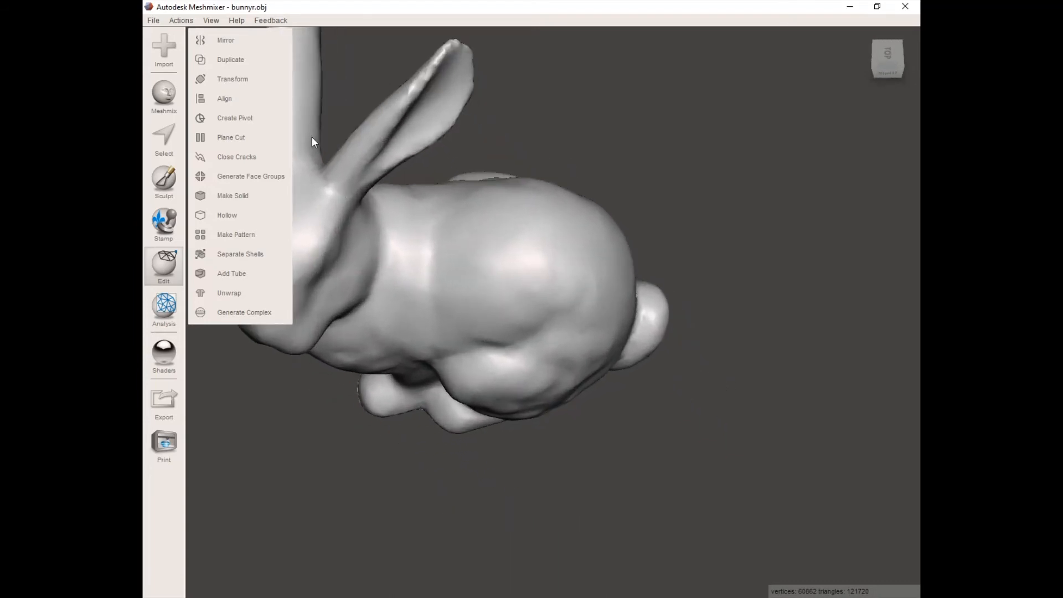
click(174, 107)
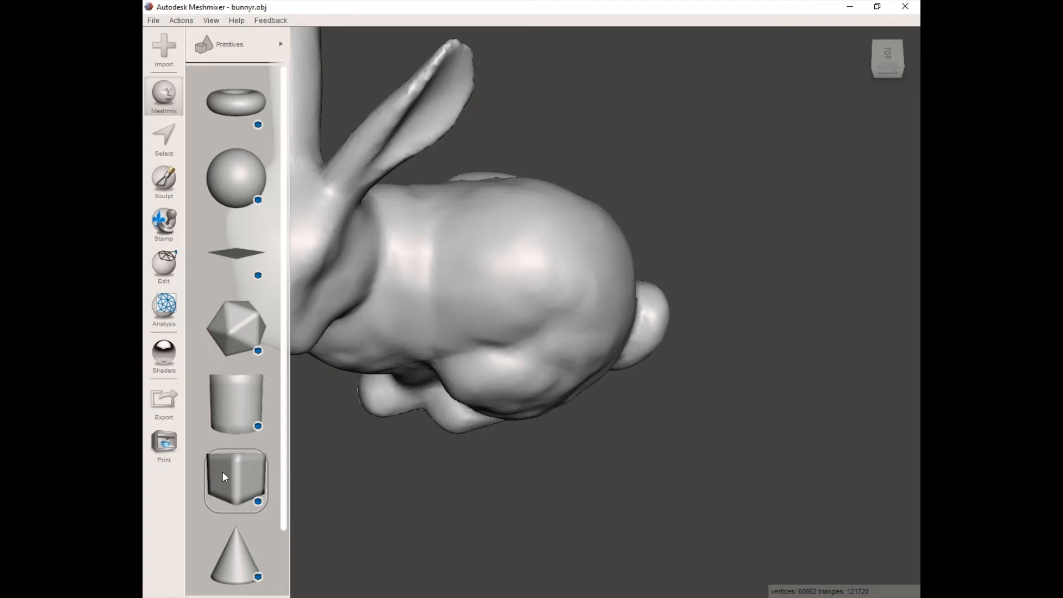
drag(222, 470, 371, 408)
drag(530, 240, 529, 240)
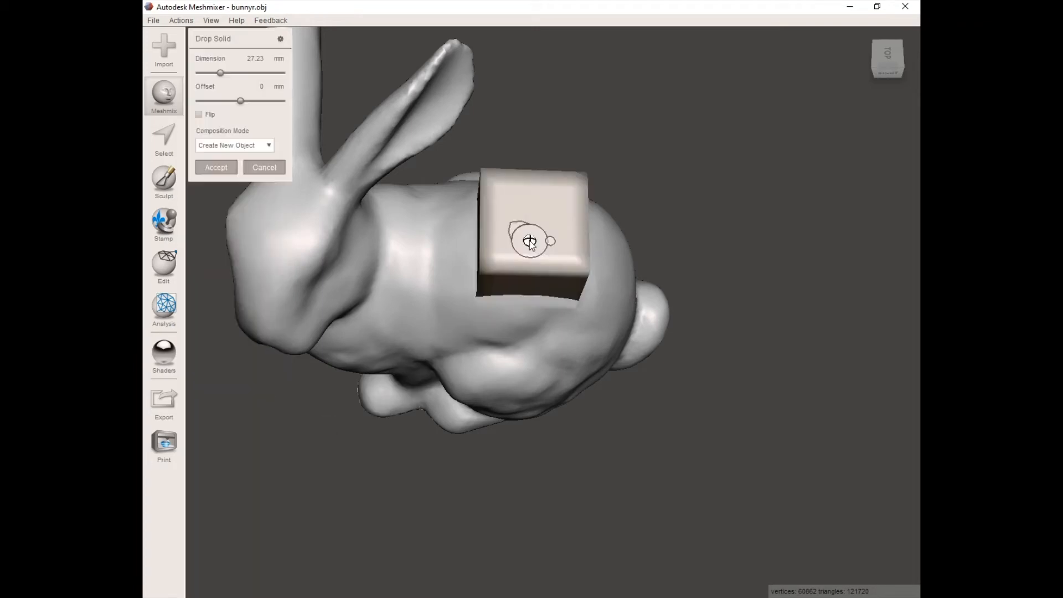
Step: Adjust the cube's position on the middle of the bunny's back and accept it as a new object
right_drag(476, 299, 466, 343)
right_drag(467, 348, 473, 447)
drag(530, 264, 531, 248)
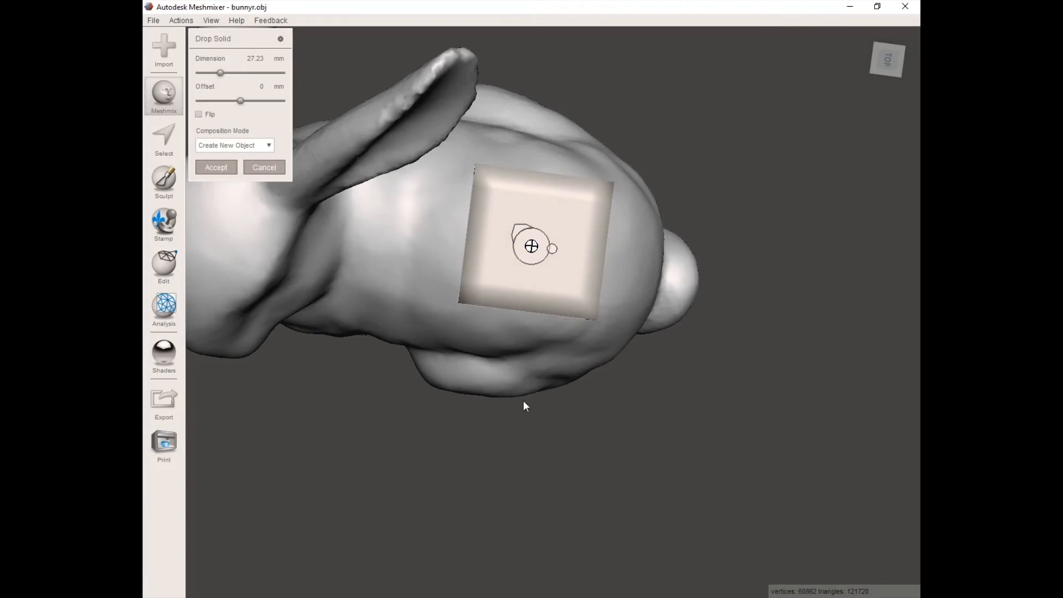
right_drag(524, 402, 485, 402)
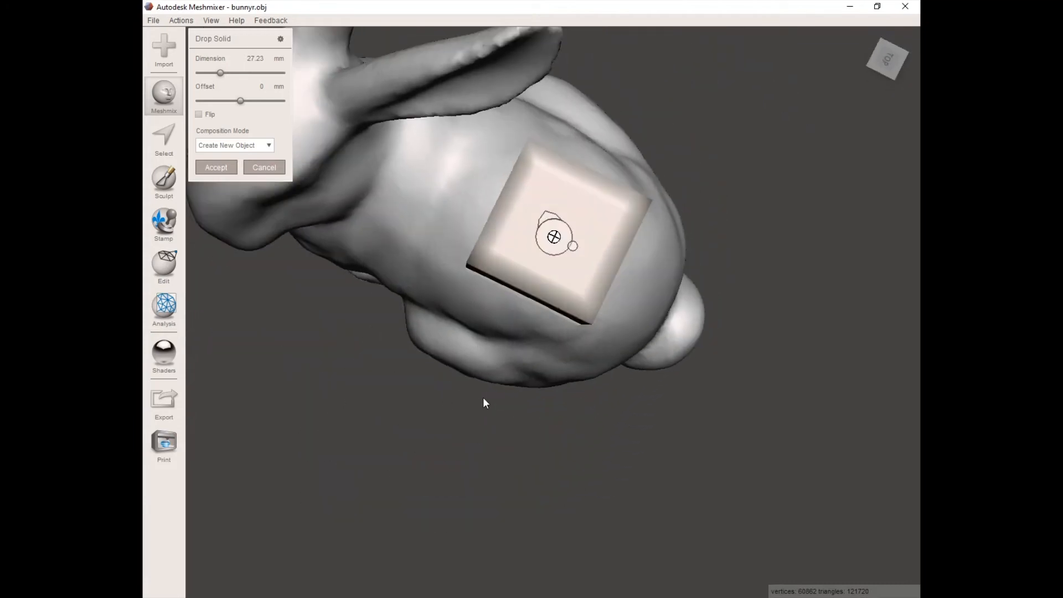
click(216, 167)
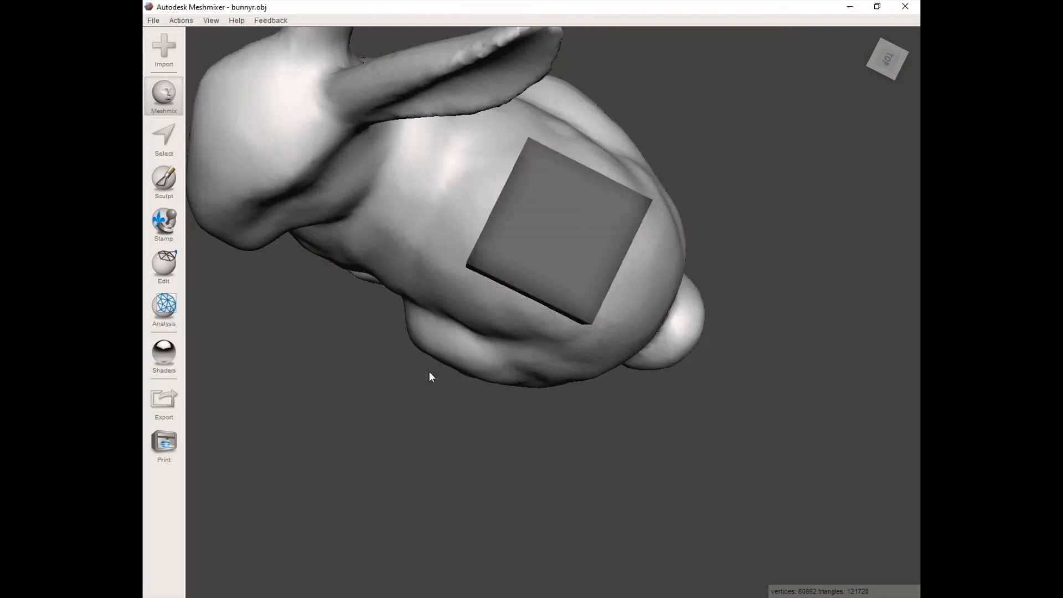
Step: Show the Object Browser, move it clear of the model and make the dropped cube the active object
right_drag(430, 375, 439, 348)
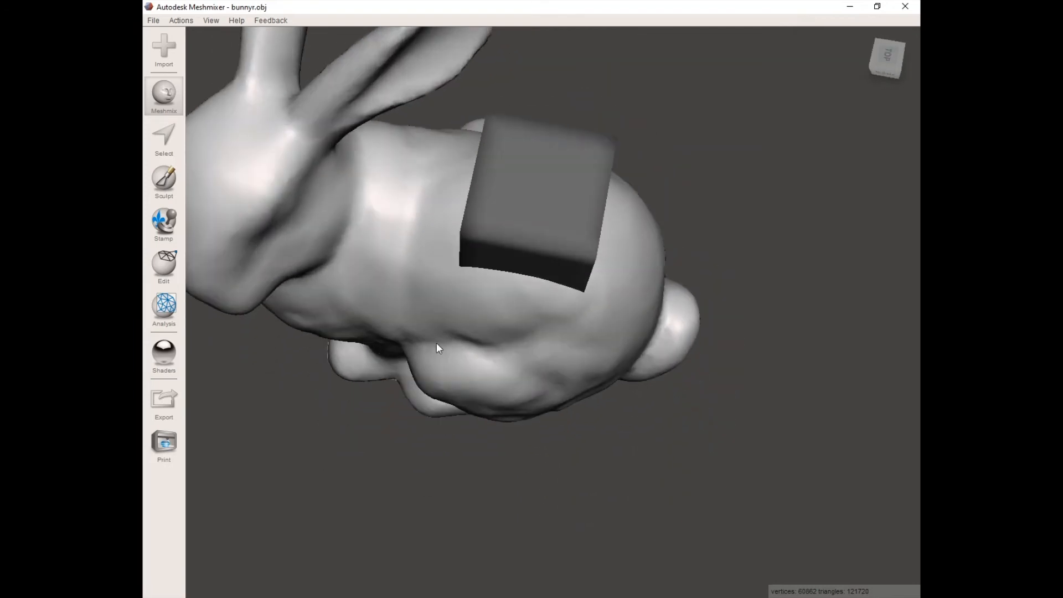
click(213, 25)
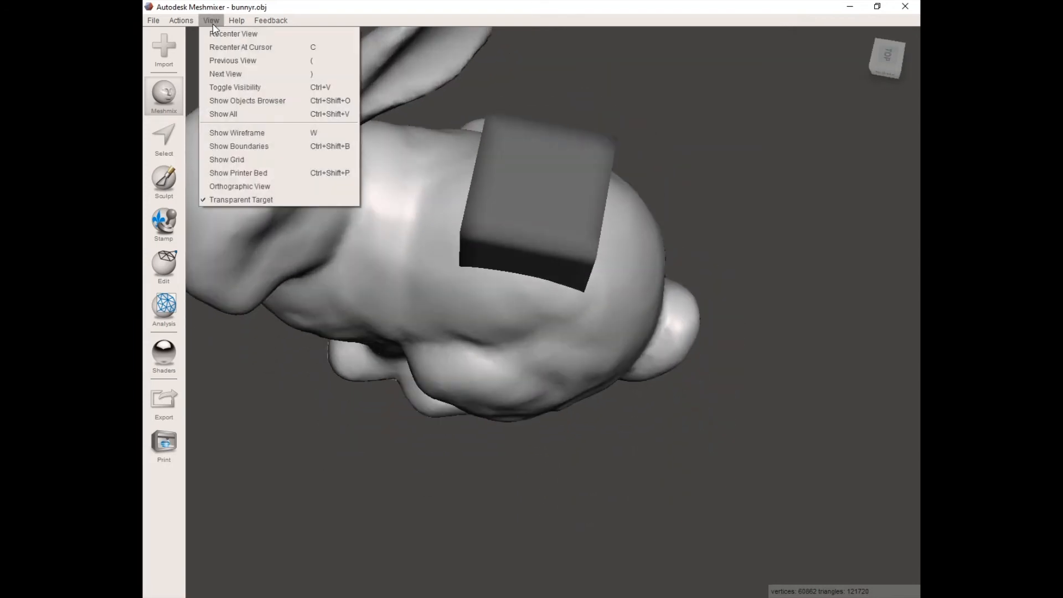
click(258, 102)
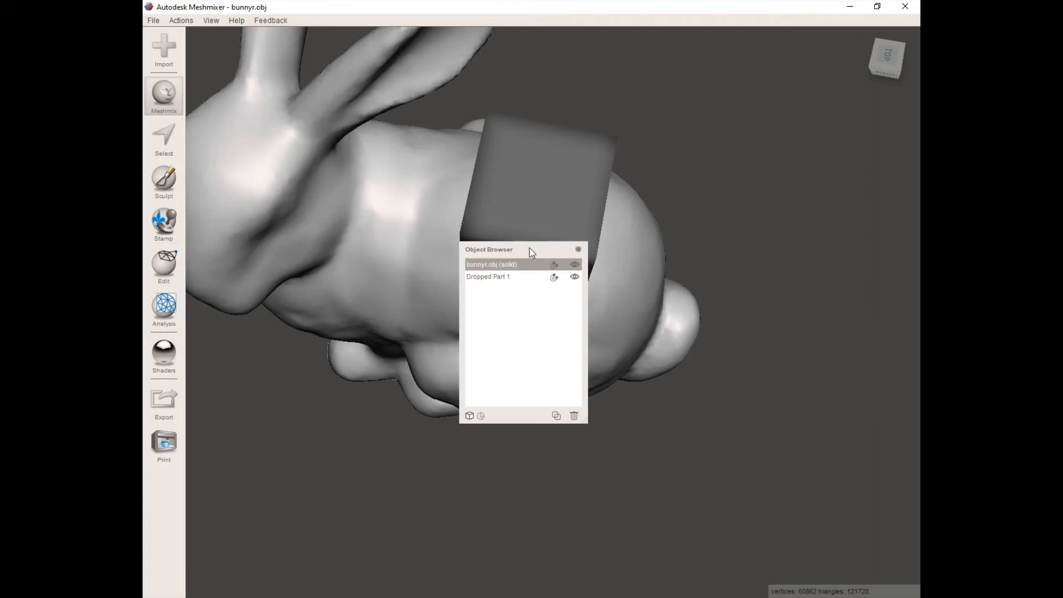
drag(532, 252, 777, 78)
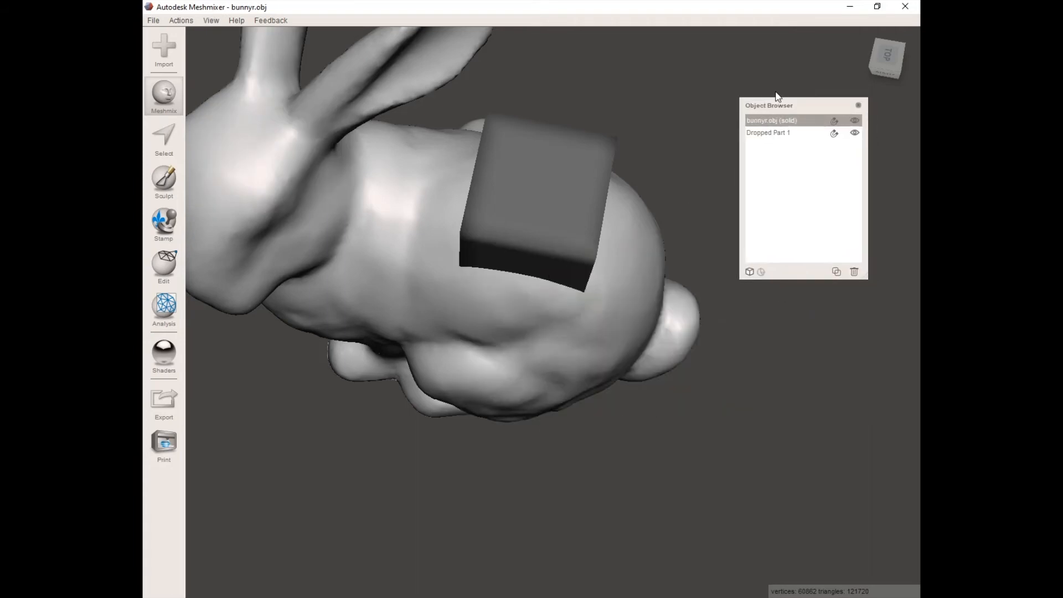
click(770, 134)
right_drag(625, 495, 537, 441)
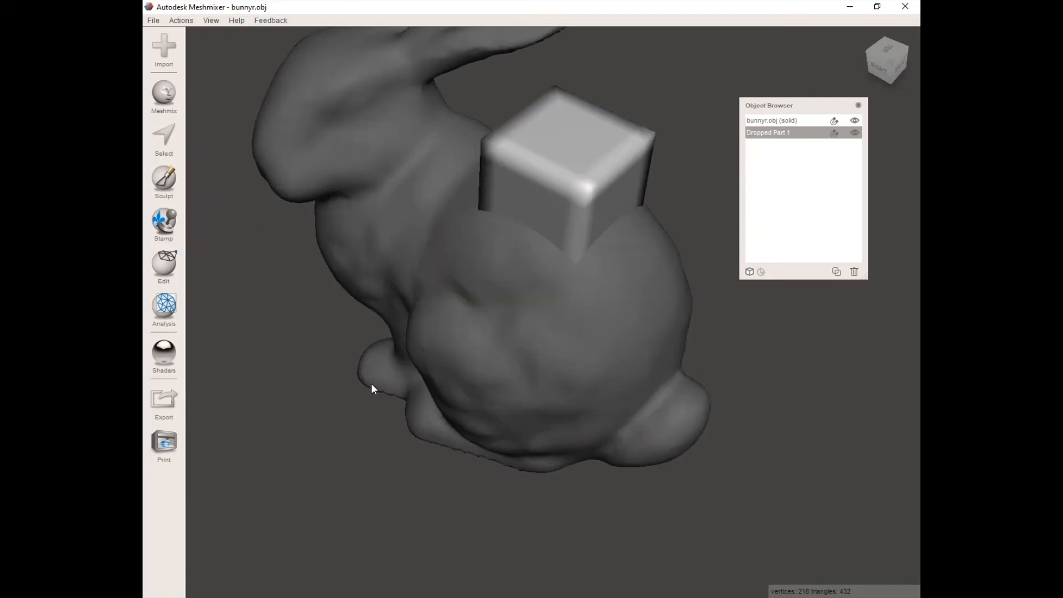
Step: Transform the dropped cube with uniform scaling turned off and set its X size to 8 mm
click(164, 264)
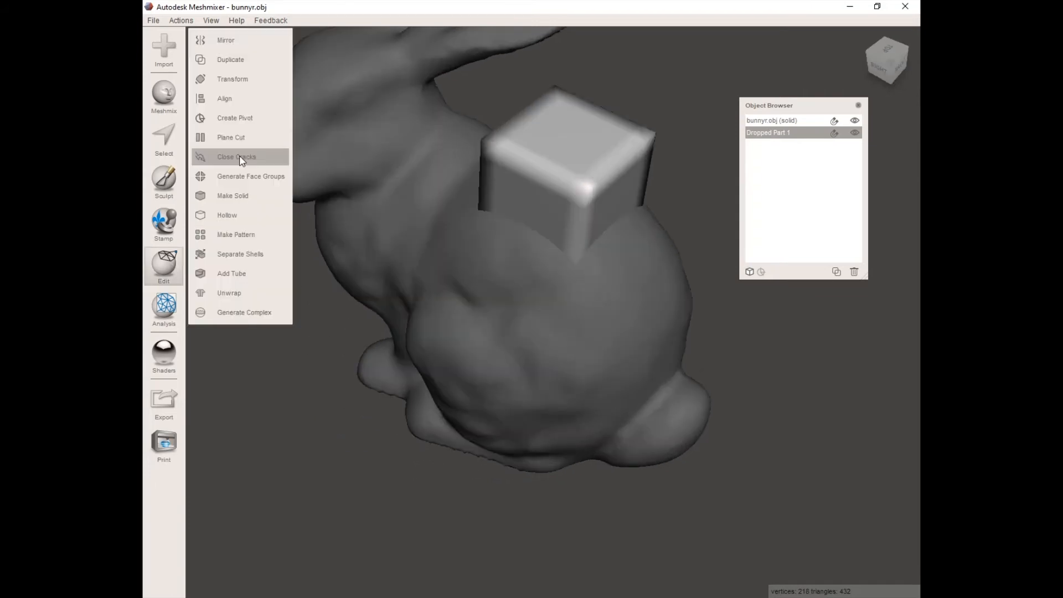
click(261, 87)
right_drag(310, 98, 623, 450)
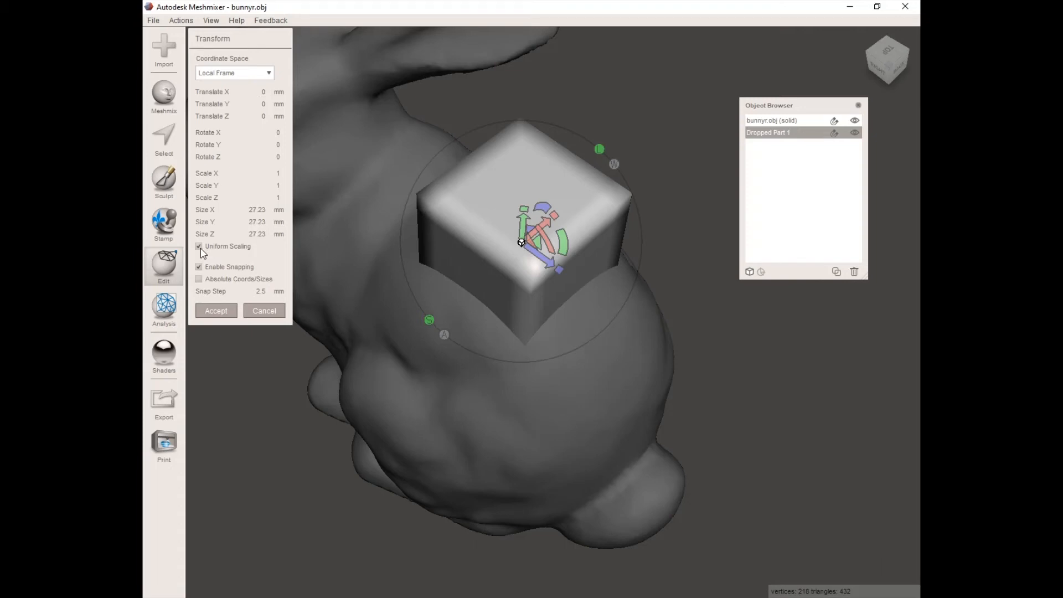
right_drag(419, 398, 474, 348)
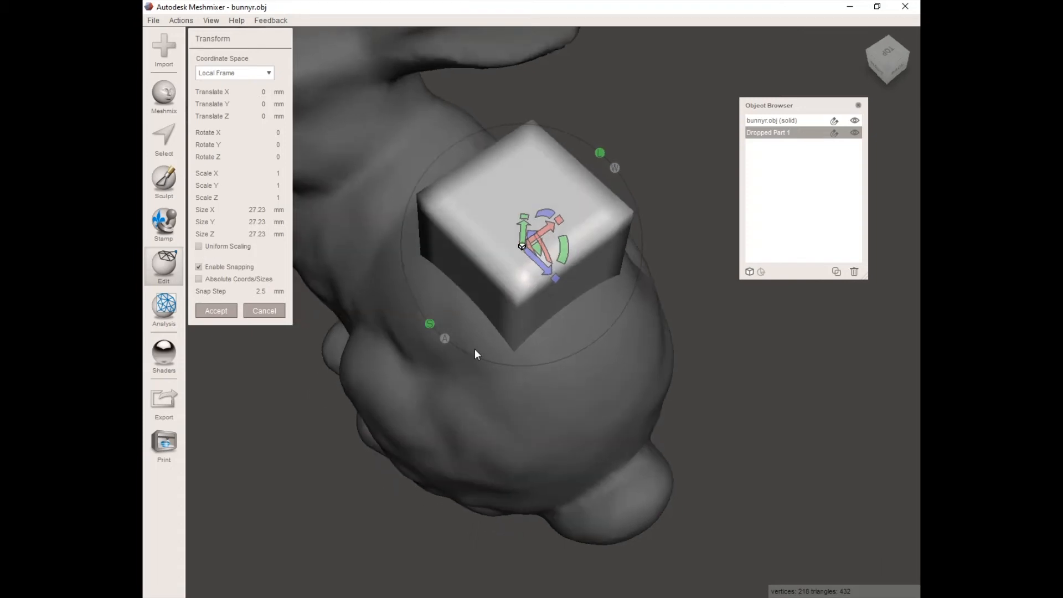
click(560, 221)
drag(562, 220, 545, 228)
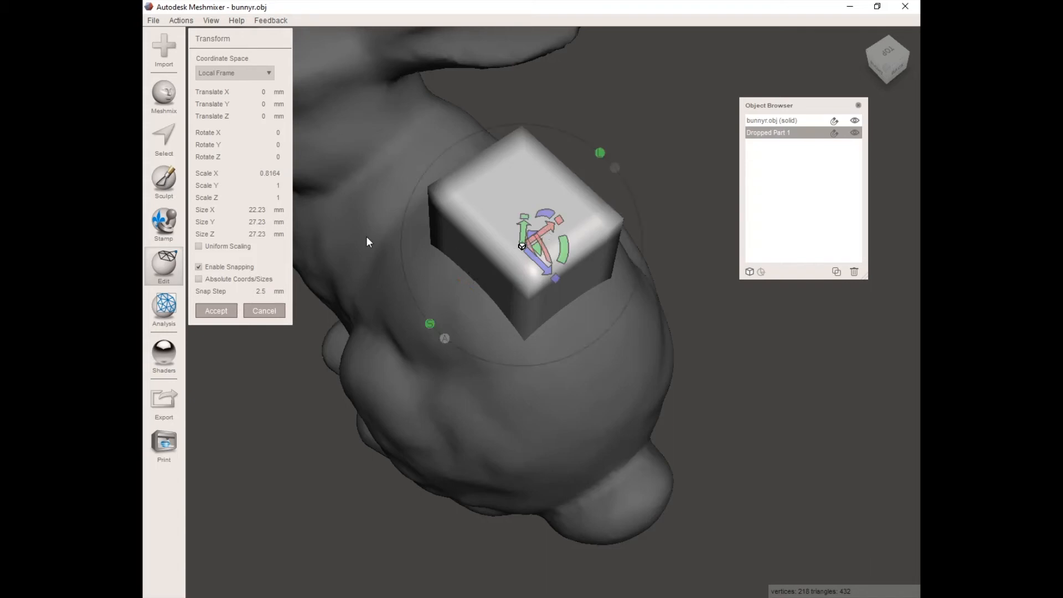
click(253, 209)
text(8)
key(Return)
Step: Shorten the block along its length by setting its Z size to 20 mm
right_drag(420, 454, 510, 287)
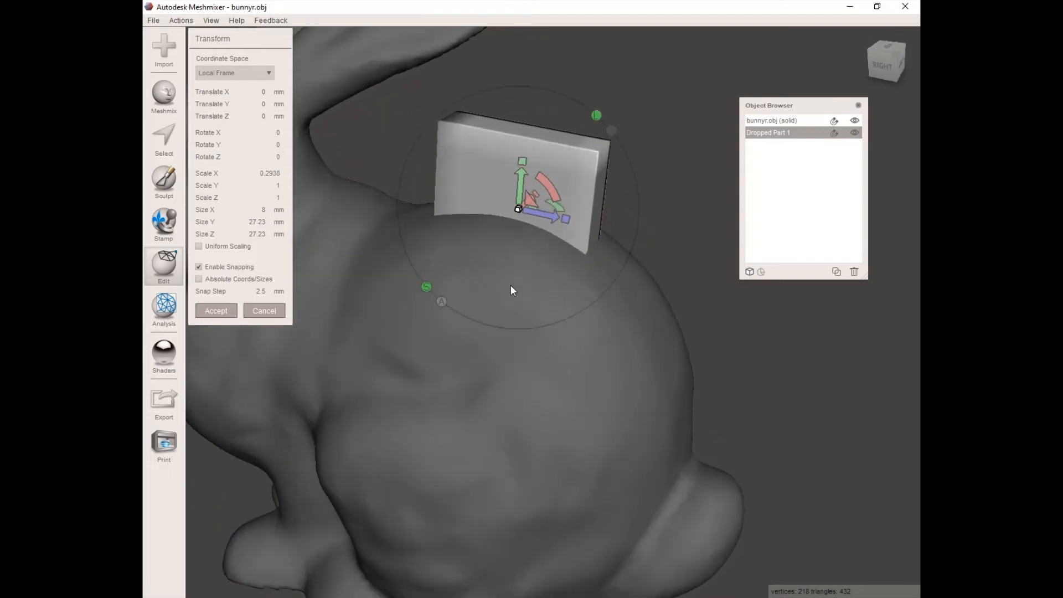
mouse_move(576, 265)
right_down()
mouse_move(593, 317)
mouse_move(571, 351)
mouse_move(565, 279)
mouse_move(537, 303)
mouse_move(557, 271)
right_up()
drag(558, 272, 543, 262)
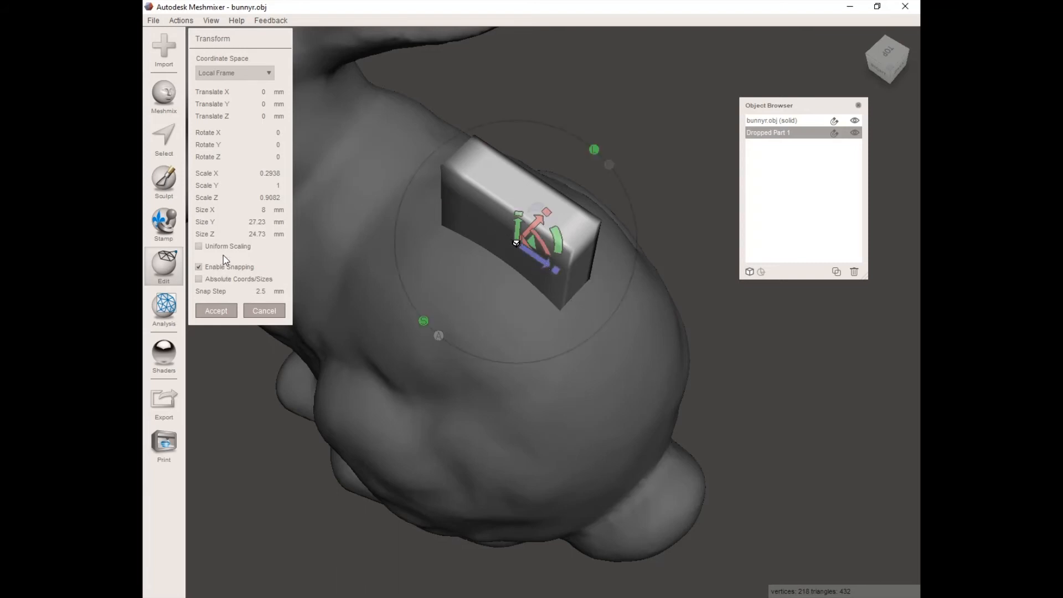
double_click(258, 234)
text(20)
key(Return)
Step: Lower the block about 10 mm along its vertical axis into the bunny's back and accept the transform
right_drag(341, 510, 437, 447)
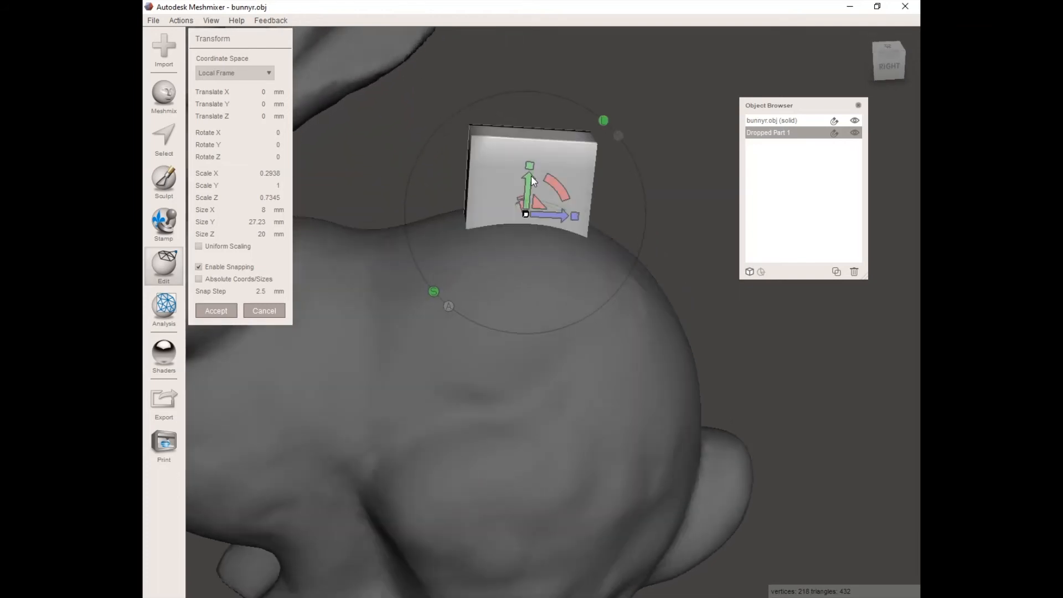
drag(530, 176, 524, 229)
right_drag(647, 315, 620, 347)
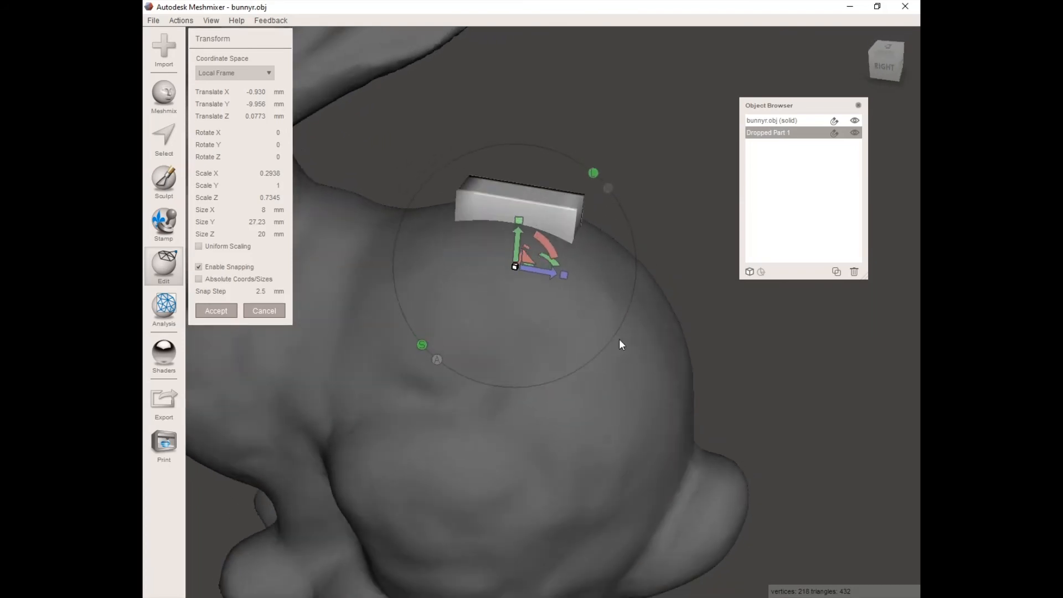
click(216, 311)
Step: Examine the block's placement on the bunny's back from the side and from behind
scroll(487, 314, down, 5)
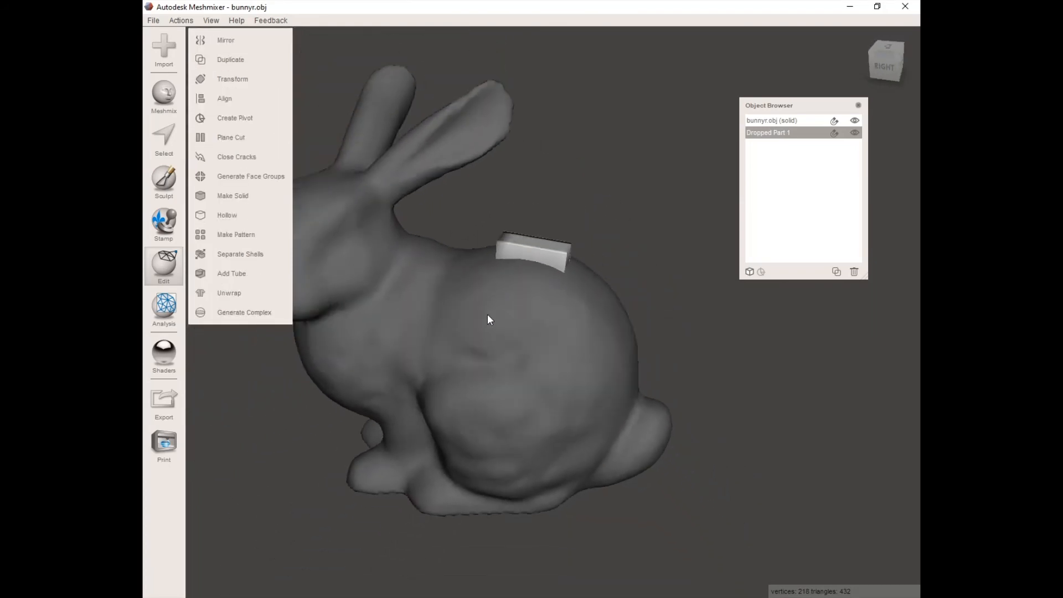
scroll(488, 314, down, 2)
scroll(481, 335, down, 1)
middle_drag(481, 335, 508, 328)
scroll(524, 368, up, 1)
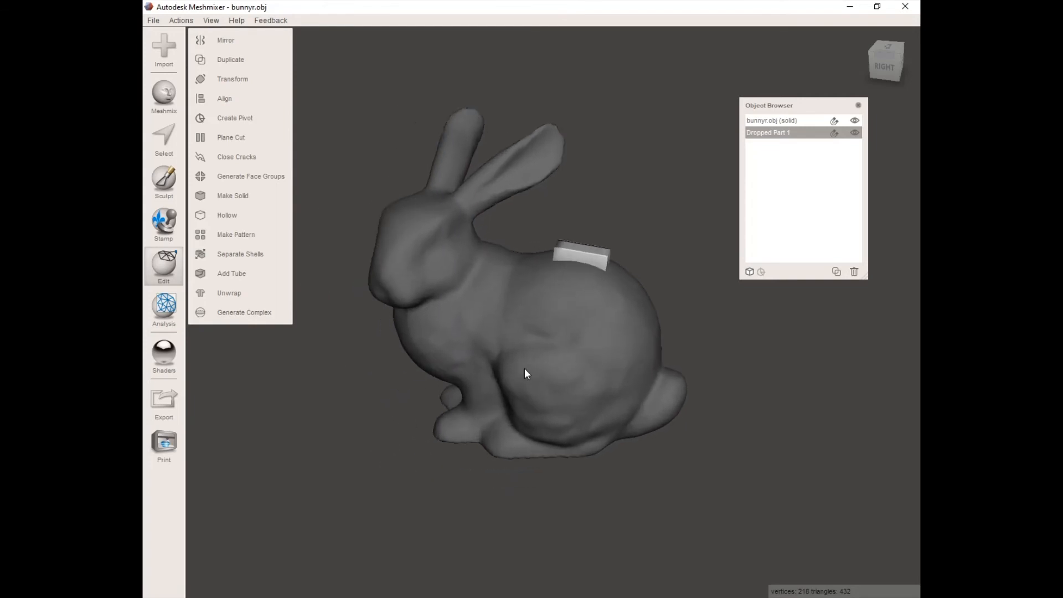
scroll(528, 373, up, 1)
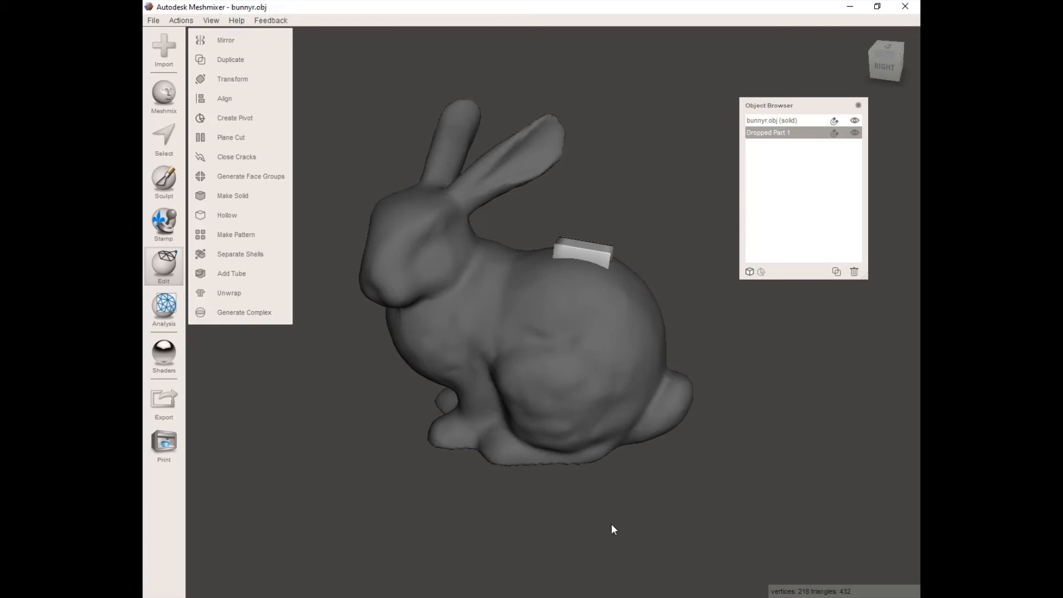
right_drag(689, 489, 600, 512)
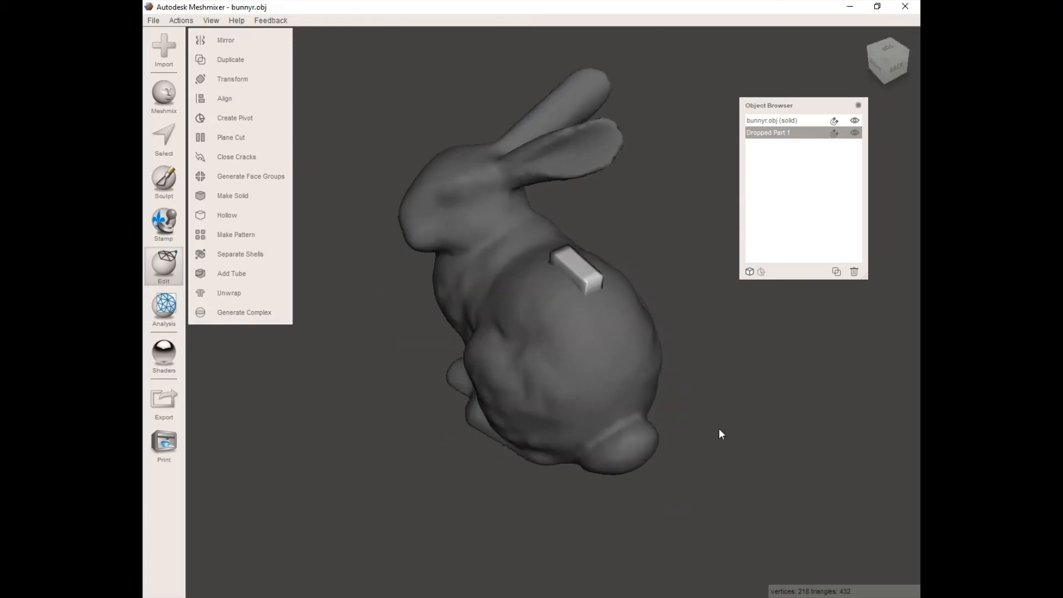
scroll(719, 433, up, 2)
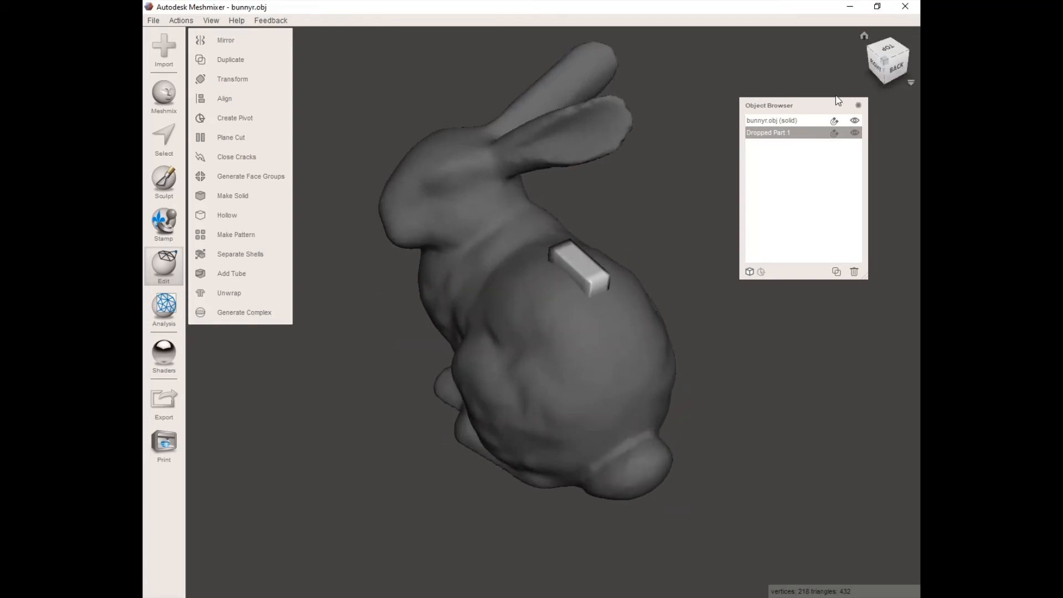
Step: Subtract the block from the bunny with Boolean Difference, selecting the bunny first and the dropped part second
click(783, 121)
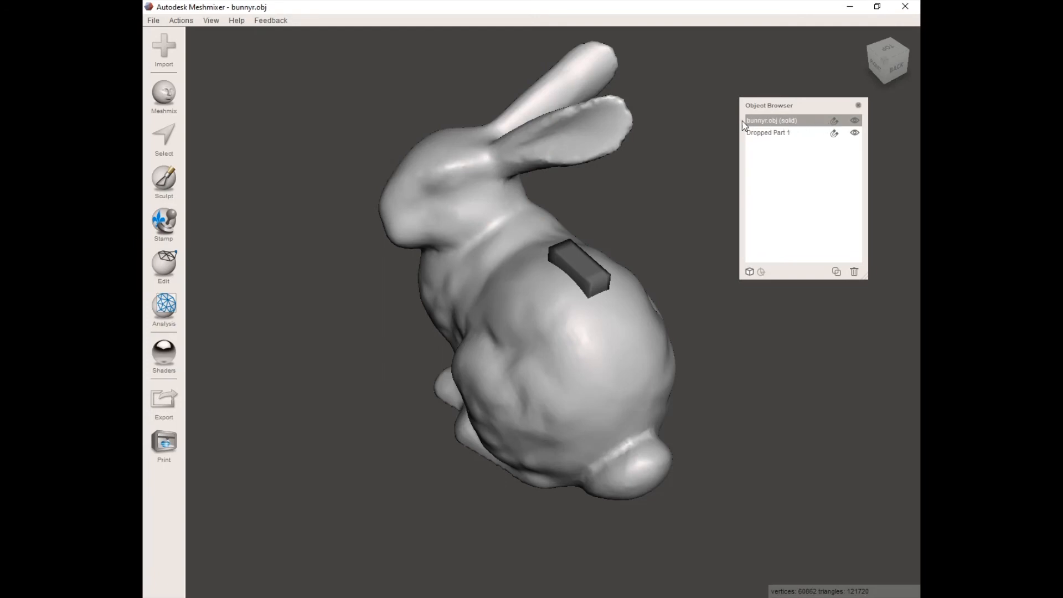
shift+click(789, 133)
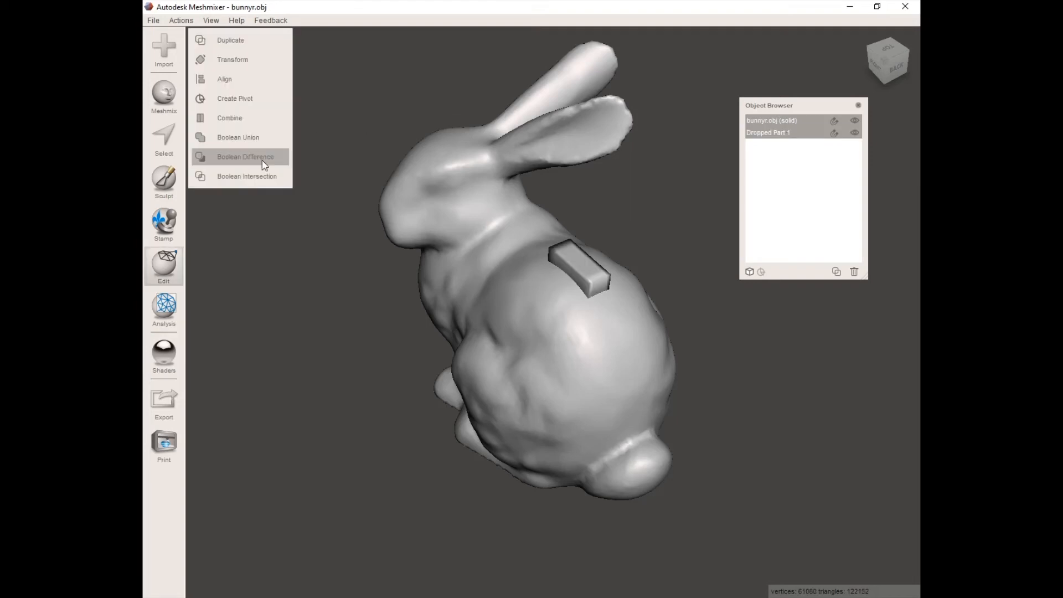
click(246, 157)
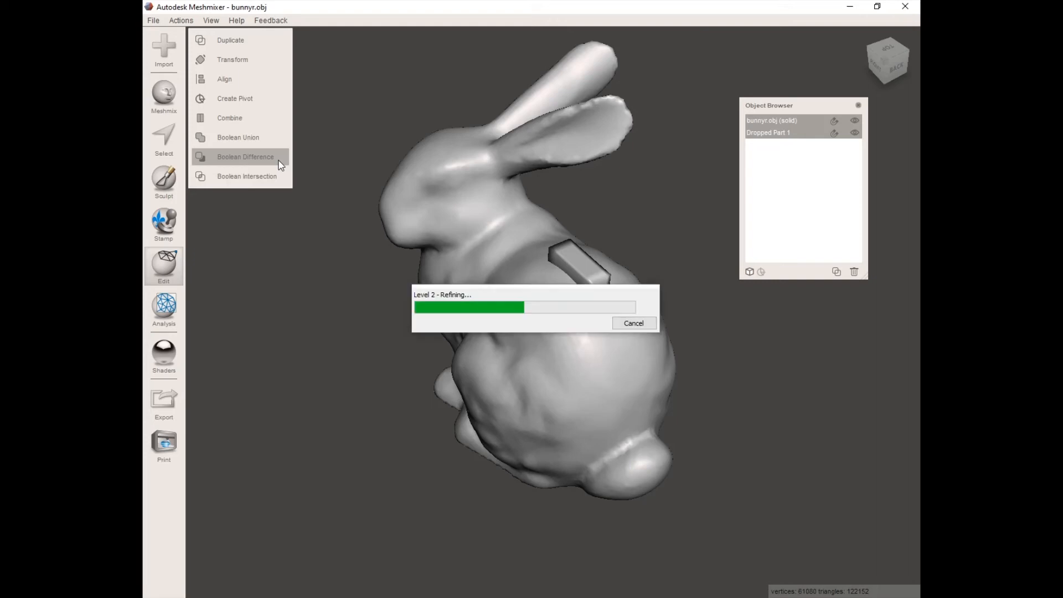
scroll(631, 241, up, 1)
scroll(630, 241, up, 1)
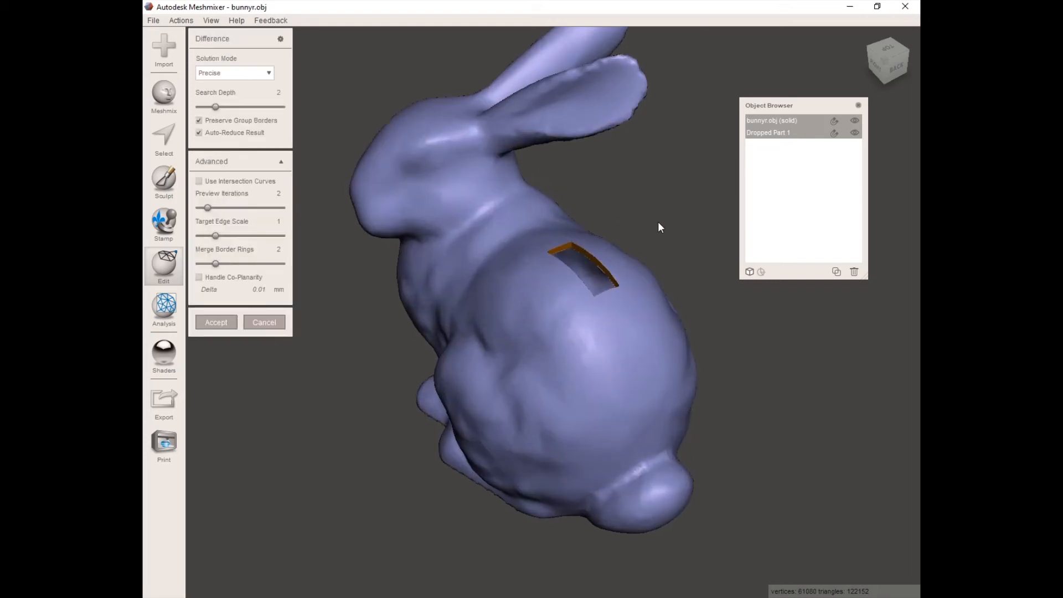
right_drag(658, 222, 608, 328)
scroll(664, 283, up, 2)
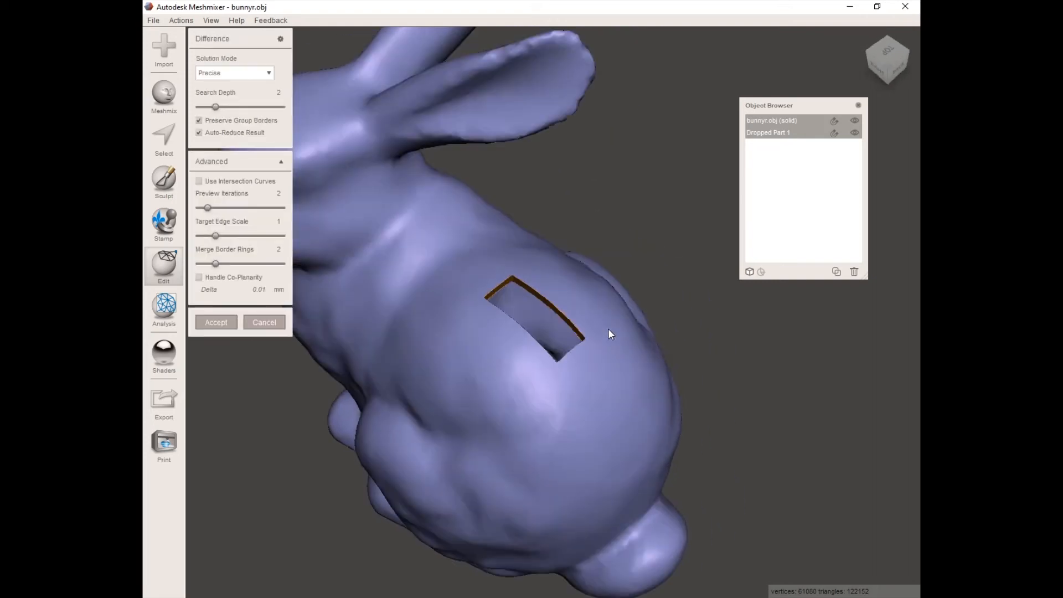
Step: Set the difference's solution mode to Max Quality and turn off Auto-Reduce Result
click(252, 75)
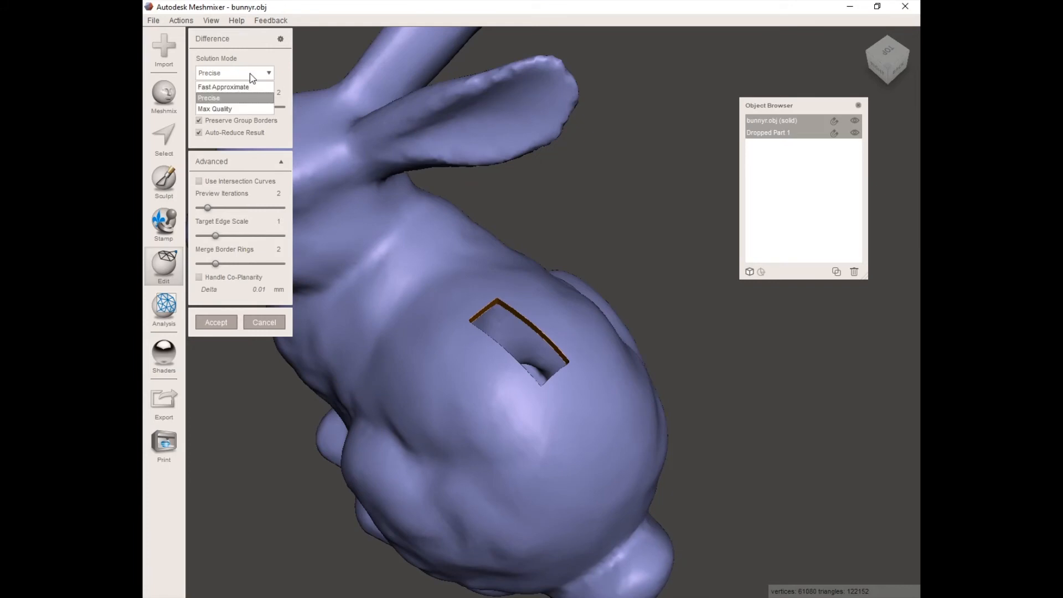
click(232, 108)
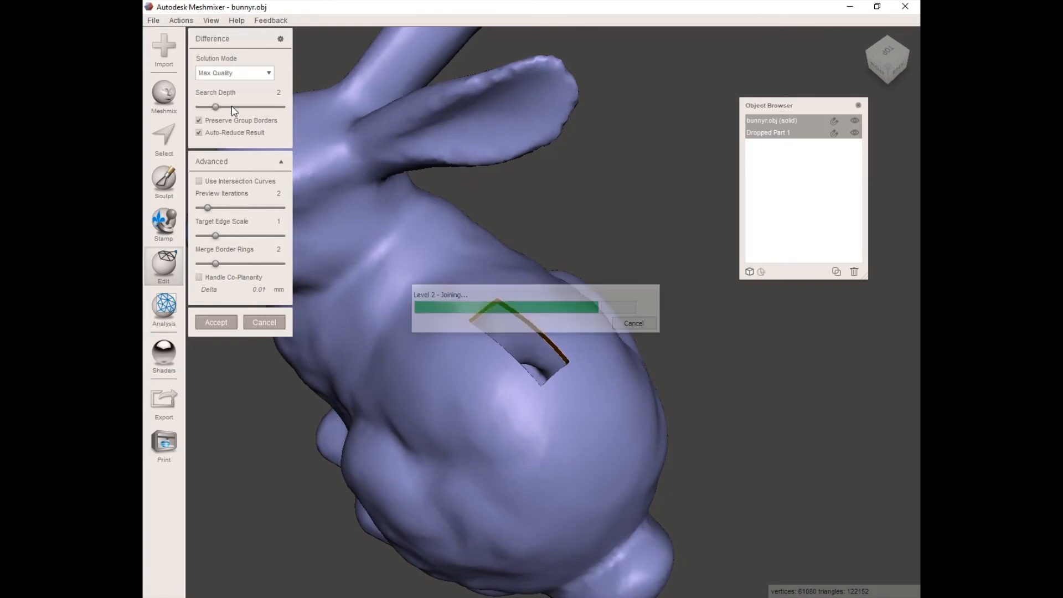
click(199, 133)
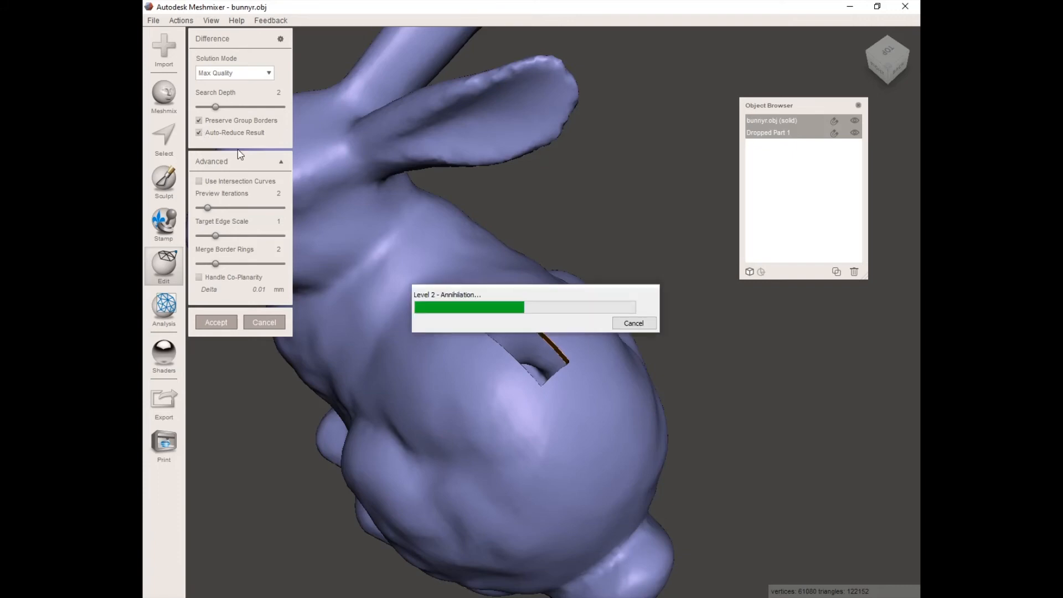
Step: Enable Use Intersection Curves, set Preview Iterations to 20 and Target Edge Scale to 0.25, and accept the difference
click(198, 181)
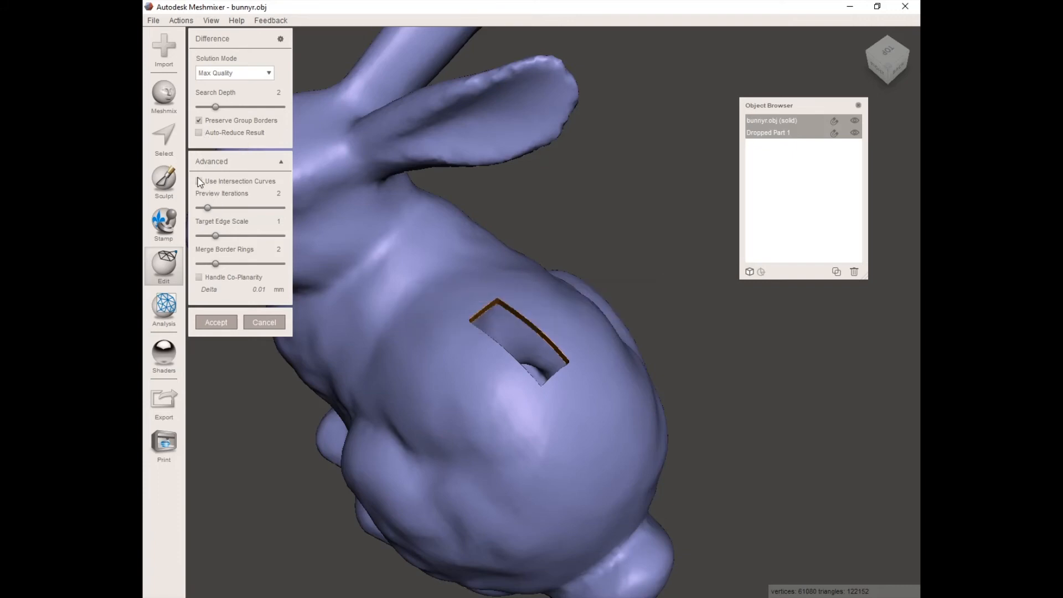
drag(212, 208, 214, 208)
drag(319, 203, 315, 208)
drag(216, 237, 184, 243)
mouse_move(420, 346)
right_down()
mouse_move(405, 353)
mouse_move(394, 341)
mouse_move(420, 346)
right_up()
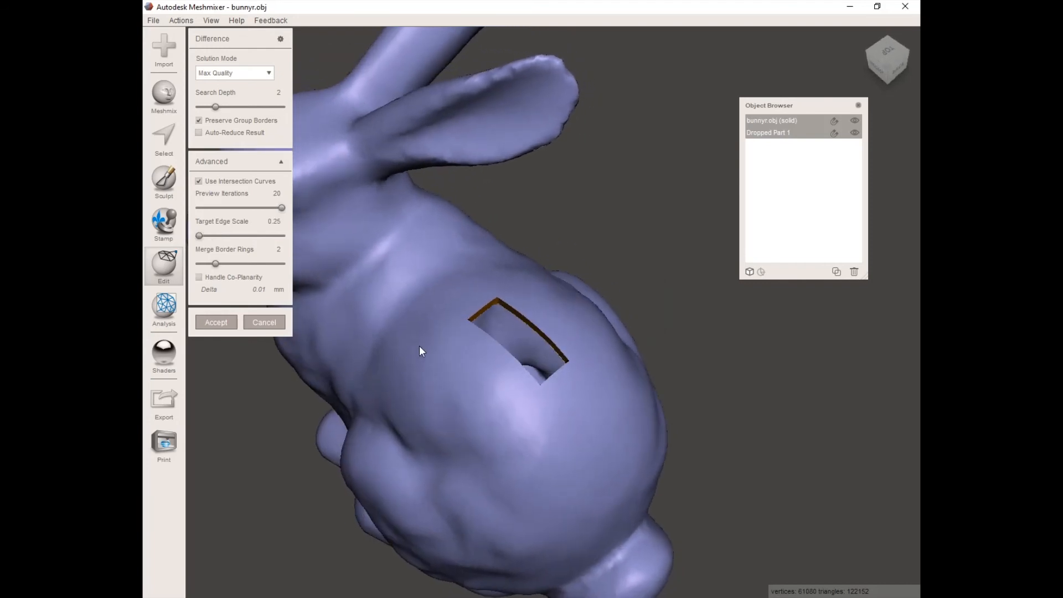
click(216, 323)
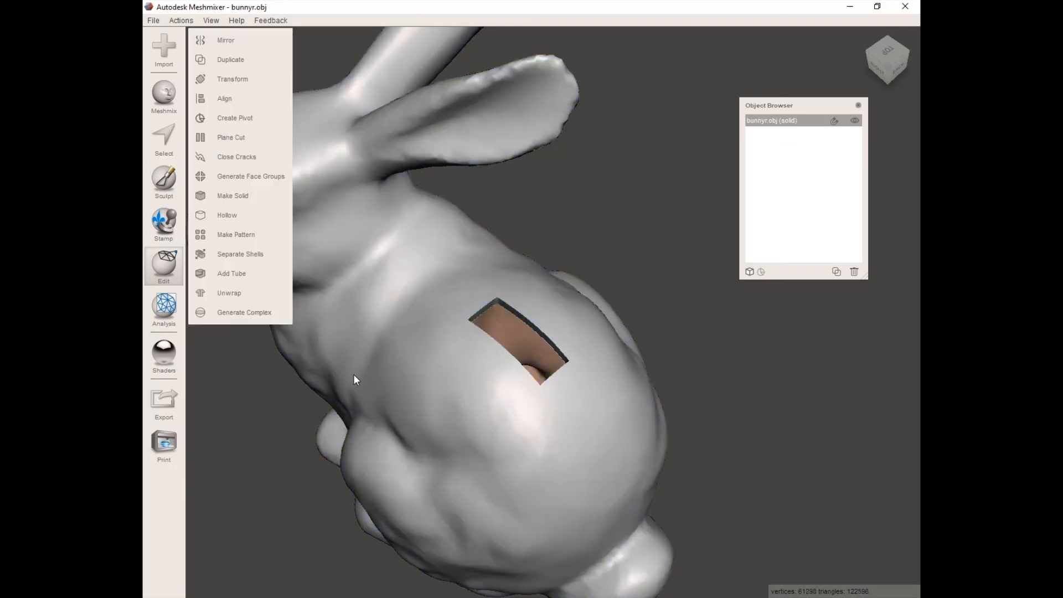
Step: Close the Object Browser and inspect the slot in the bunny's back from above and from the side
right_drag(353, 374, 554, 407)
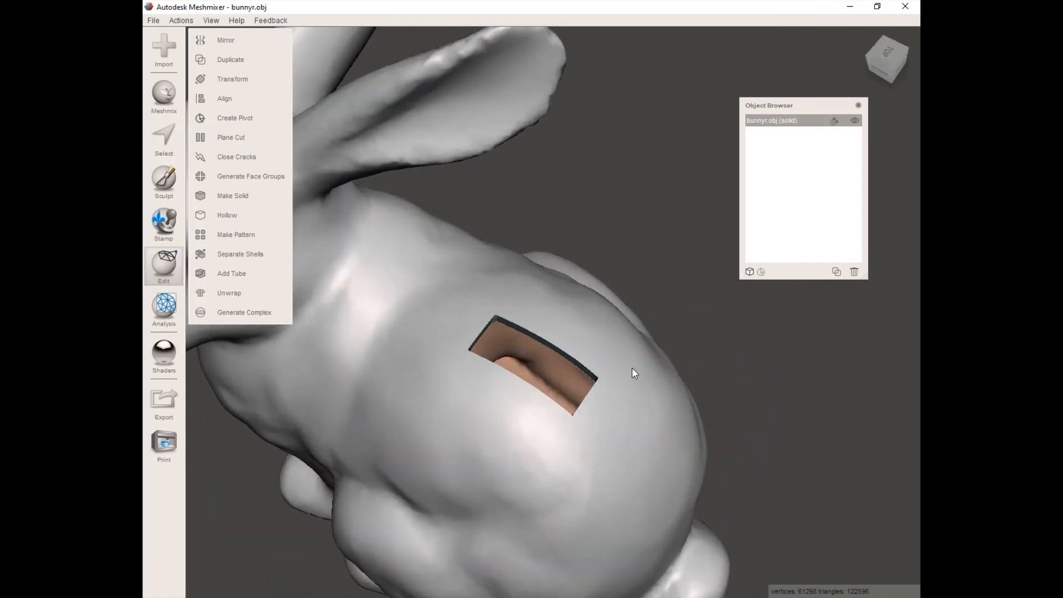
click(859, 106)
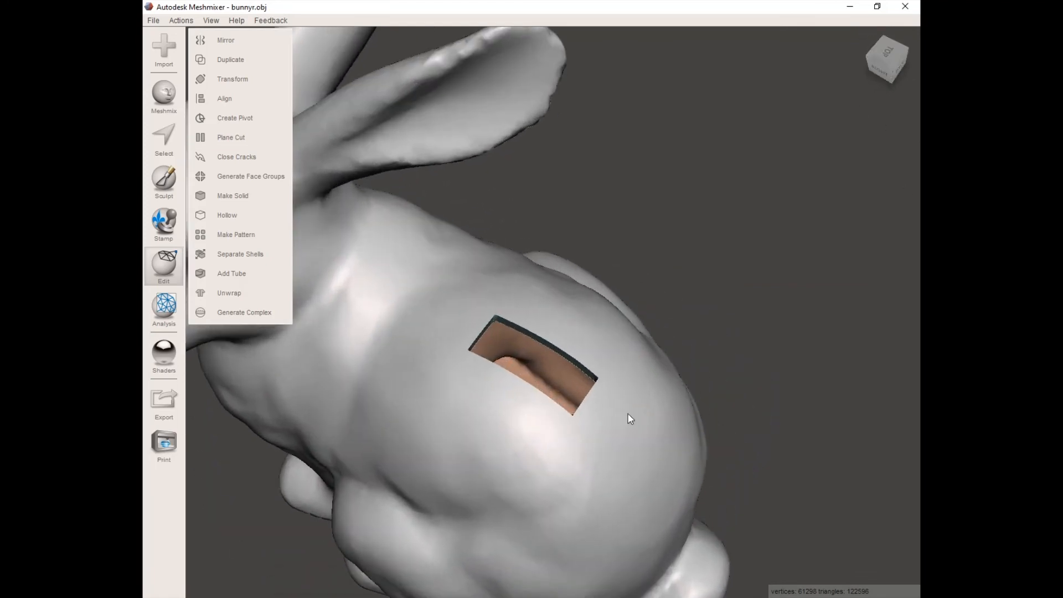
scroll(631, 408, down, 10)
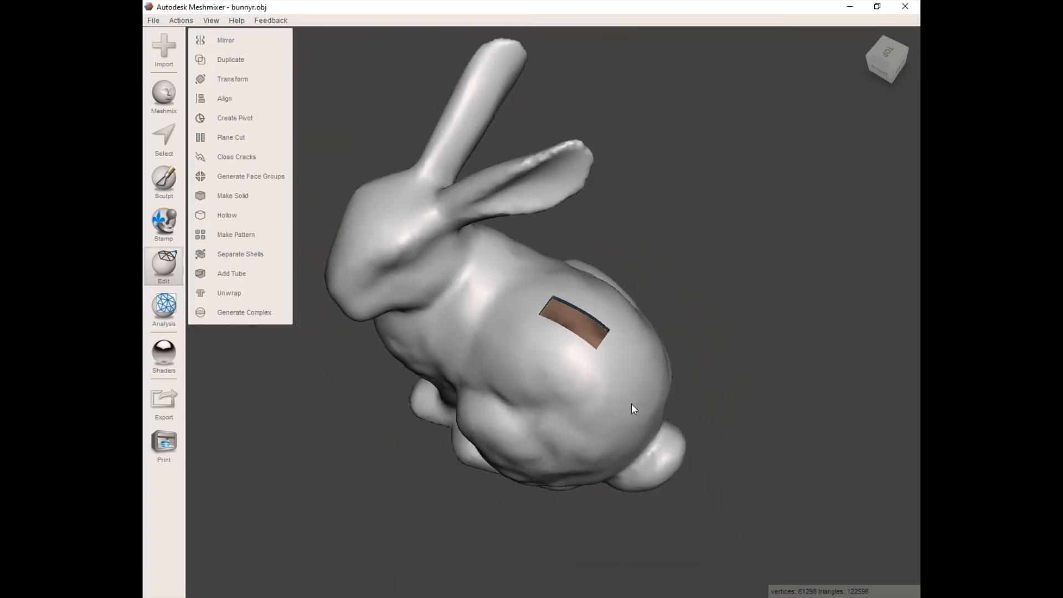
right_drag(547, 445, 602, 412)
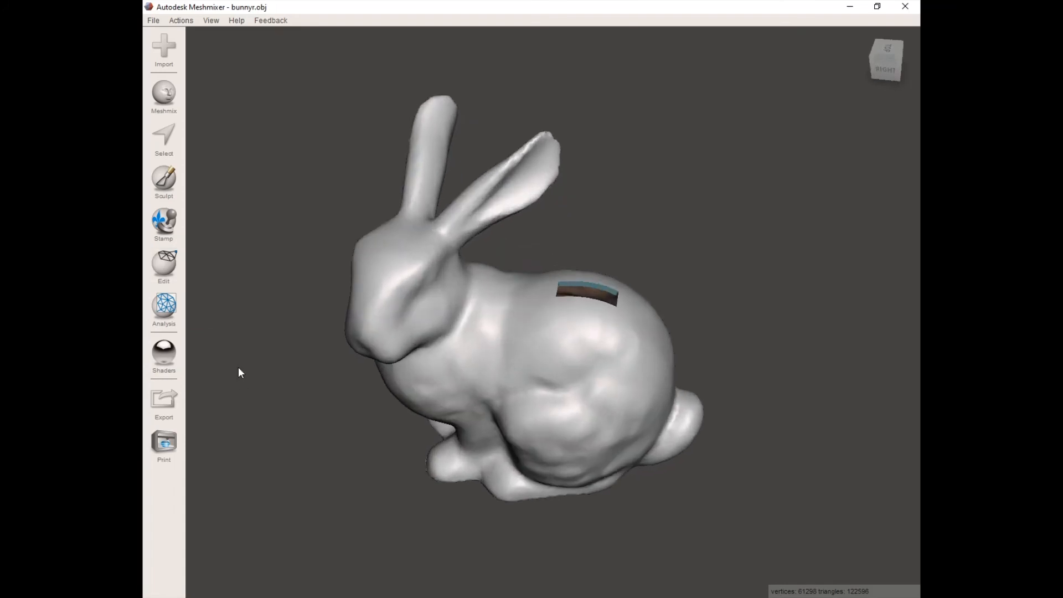
Step: Export the slotted bunny to the Bunny folder as a binary STL file named Hollow Bunny
click(166, 406)
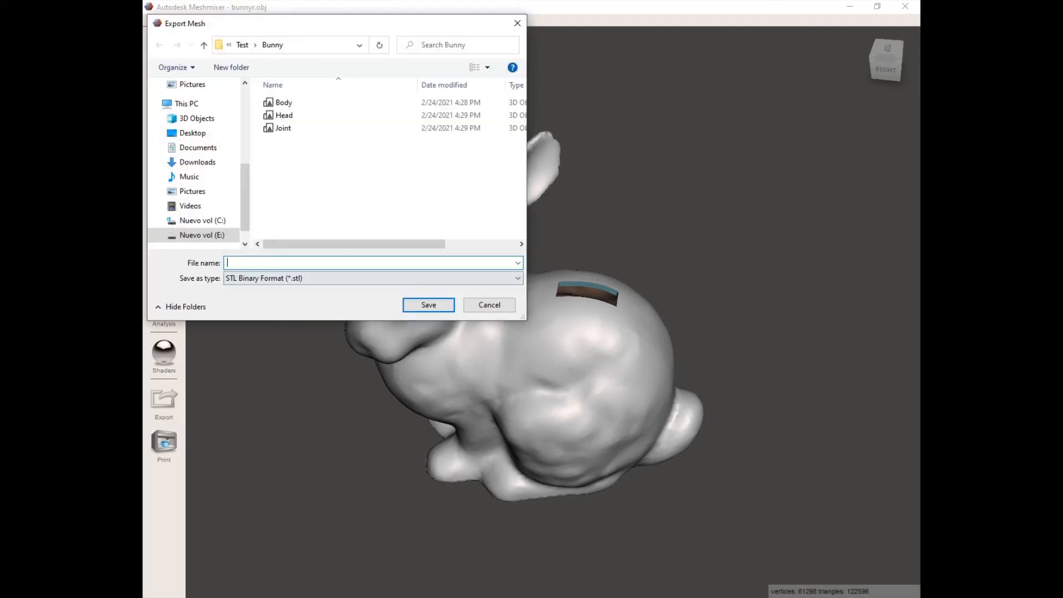
drag(318, 31, 462, 56)
text(Hollow)
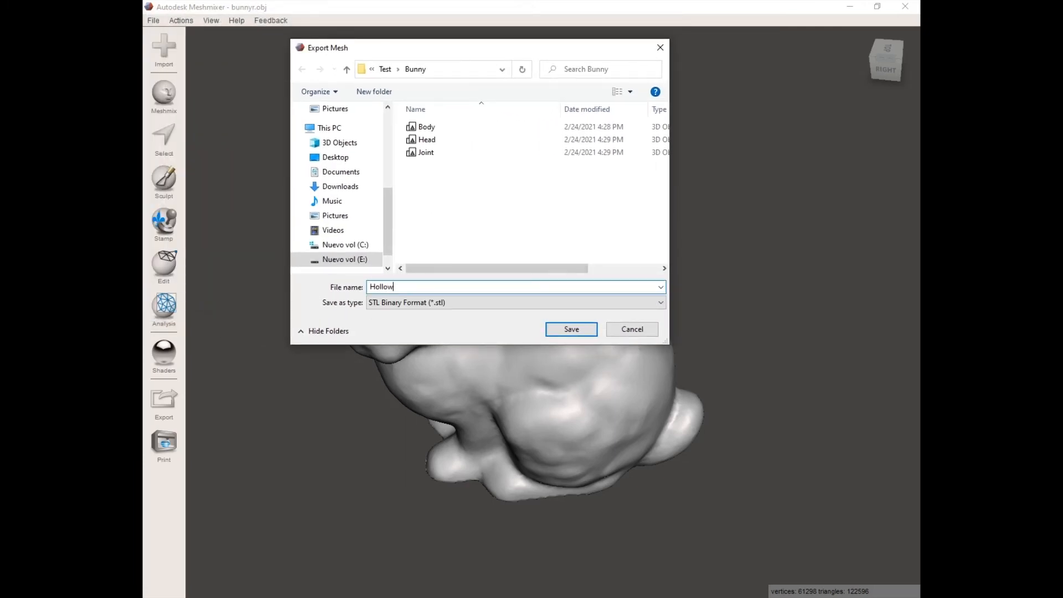
text( Bunny)
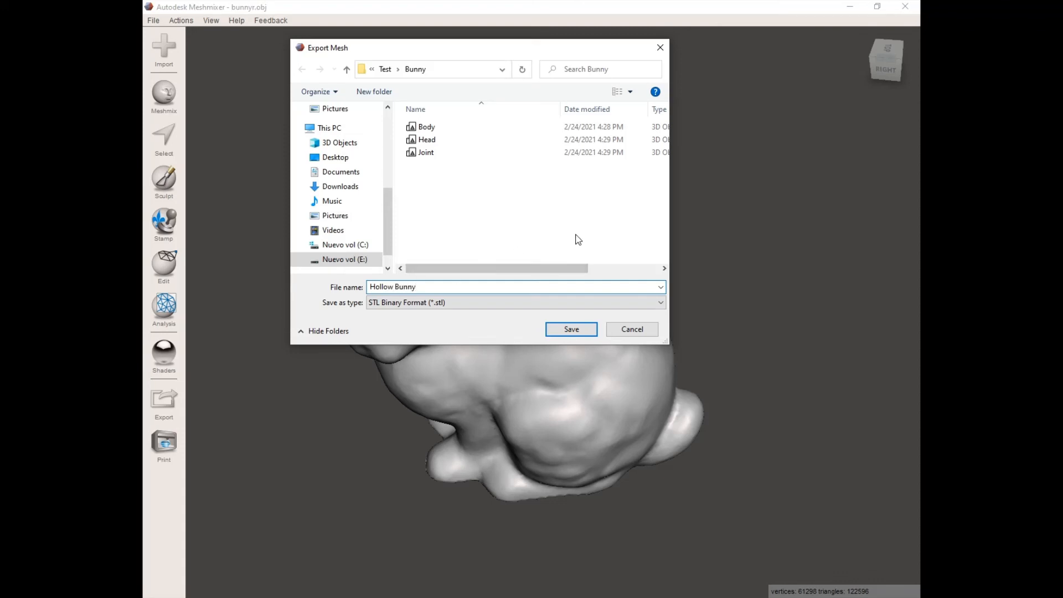
click(572, 330)
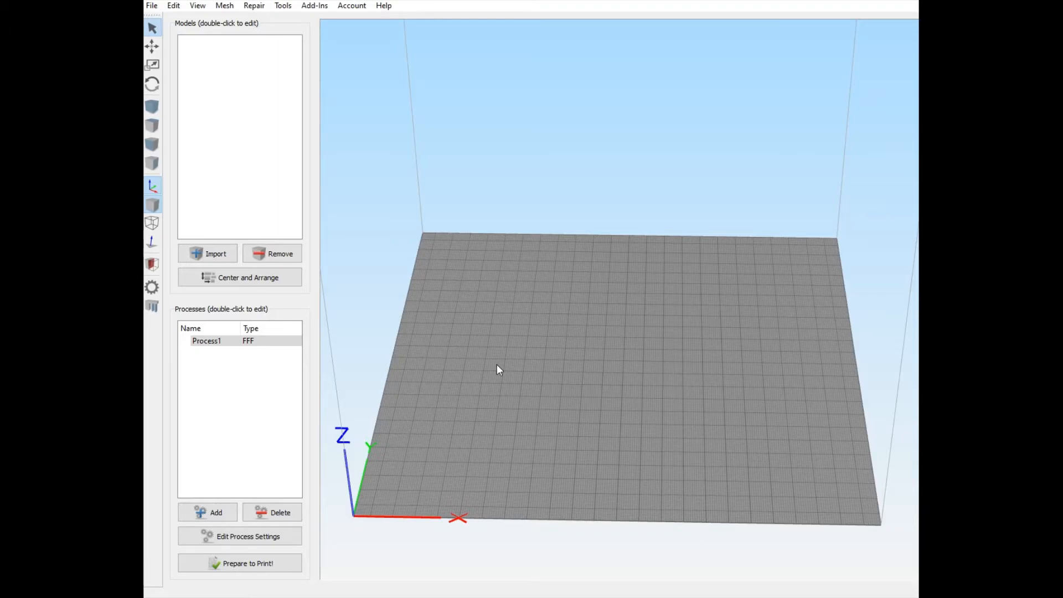
Step: Switch to Simplify3D, import the Hollow Bunny model and view it at an angle on the build plate
click(221, 258)
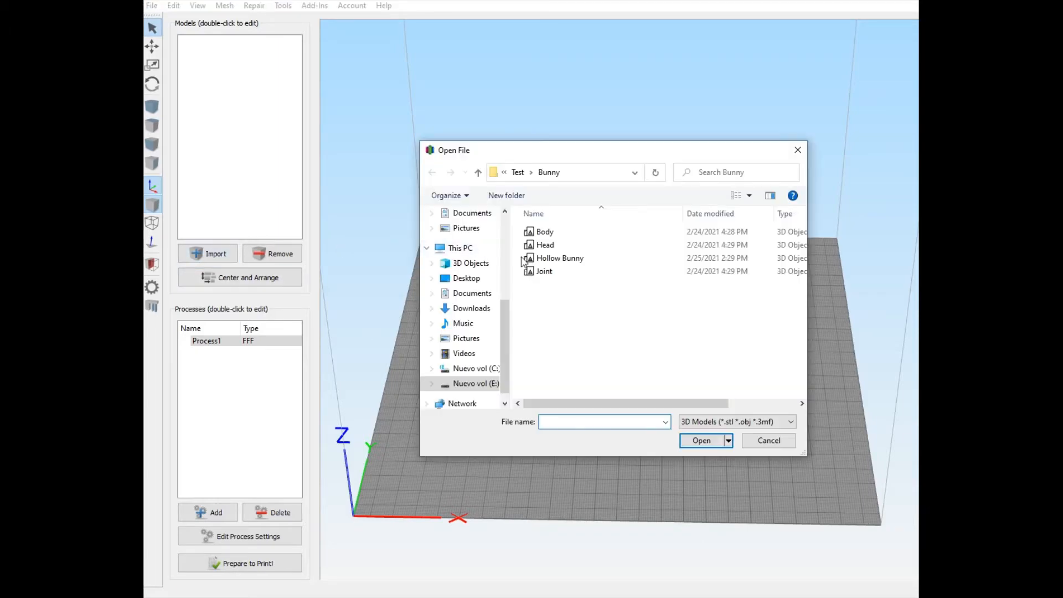
click(558, 258)
click(702, 440)
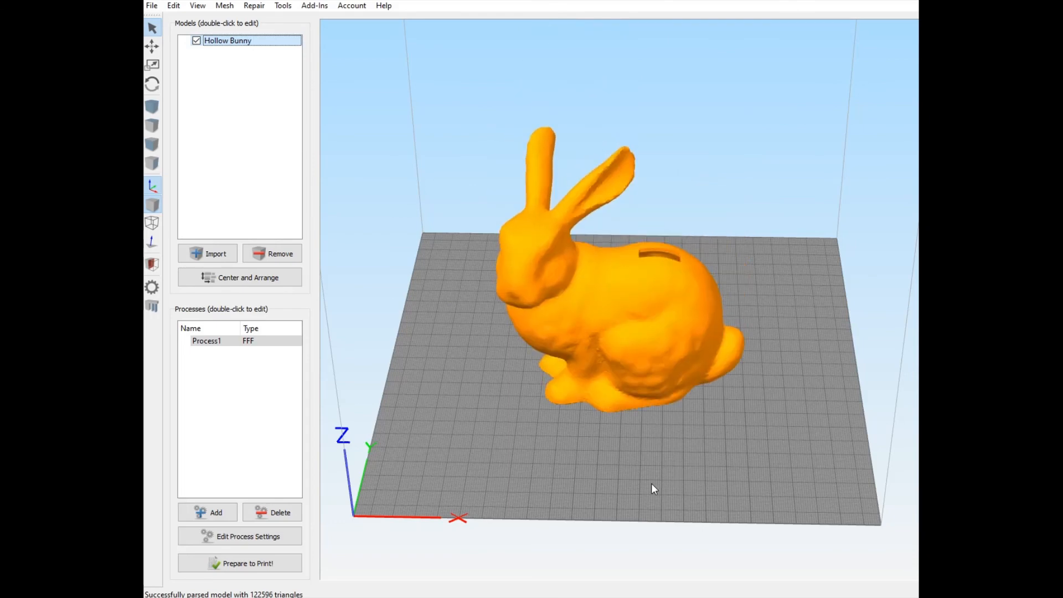
drag(652, 483, 661, 452)
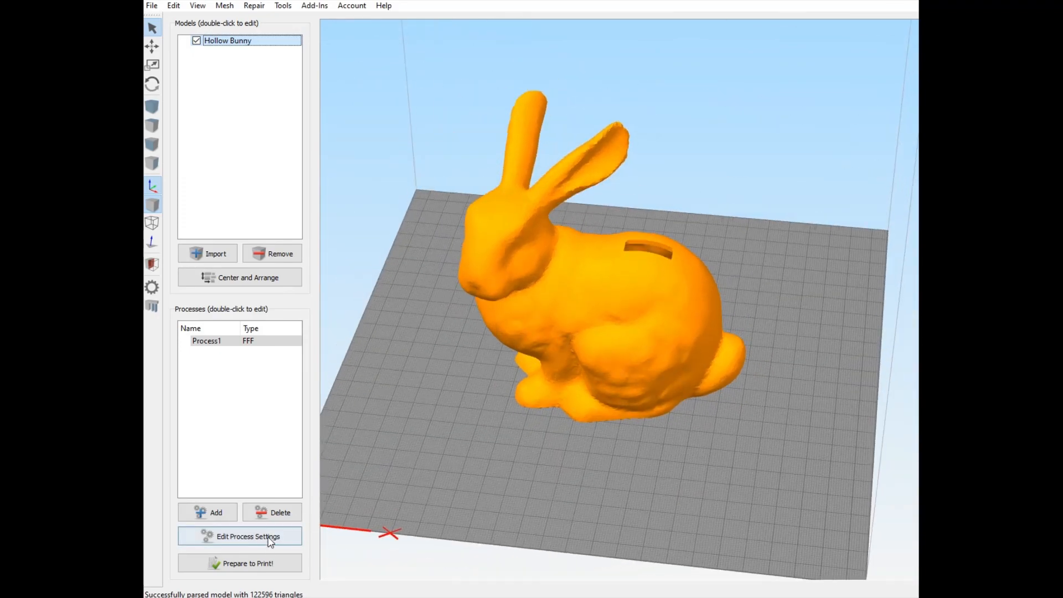
Step: Slice the Hollow Bunny with Process1 and view its toolpath preview closely from a raised angle
click(270, 564)
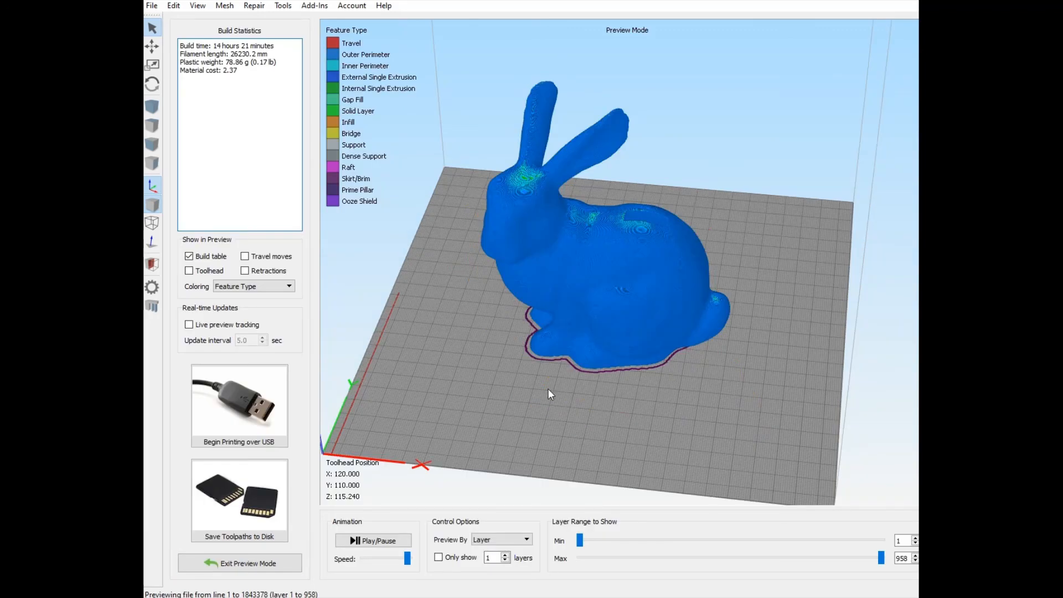
mouse_move(549, 390)
middle_down()
mouse_move(554, 410)
mouse_move(544, 408)
middle_up()
scroll(542, 406, up, 2)
drag(533, 400, 516, 435)
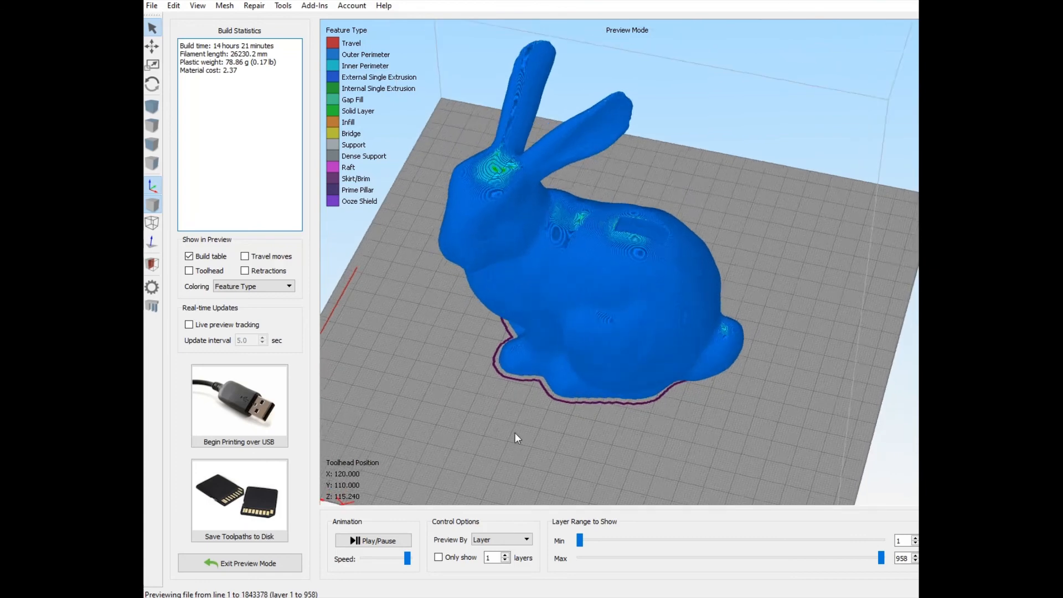
Step: Examine the sliced bunny's toolpaths around the back slot from behind, from above and from the side
scroll(636, 410, up, 4)
key(Home)
drag(711, 420, 680, 425)
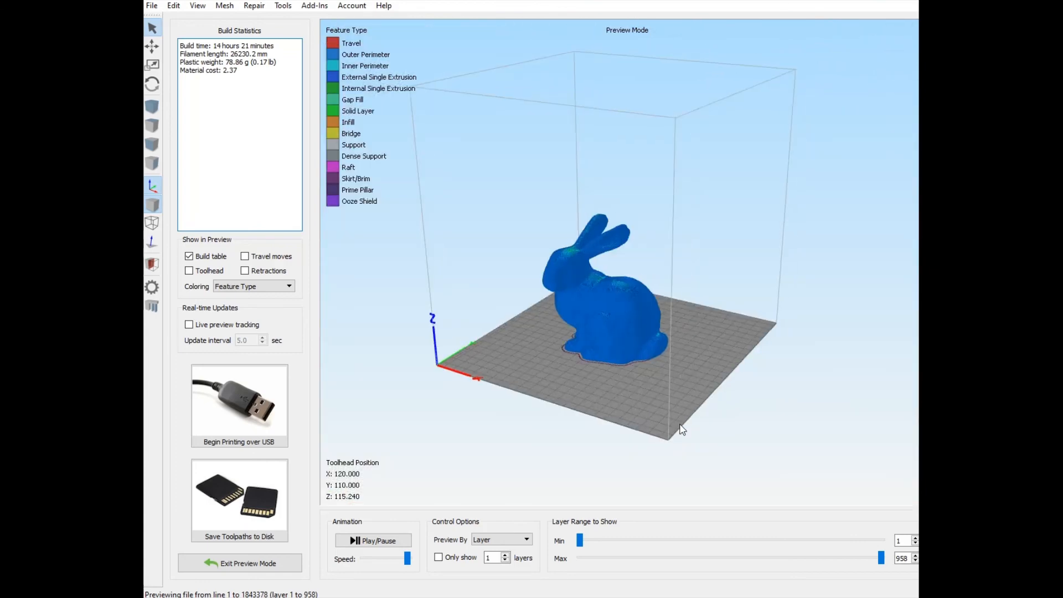
scroll(682, 429, up, 8)
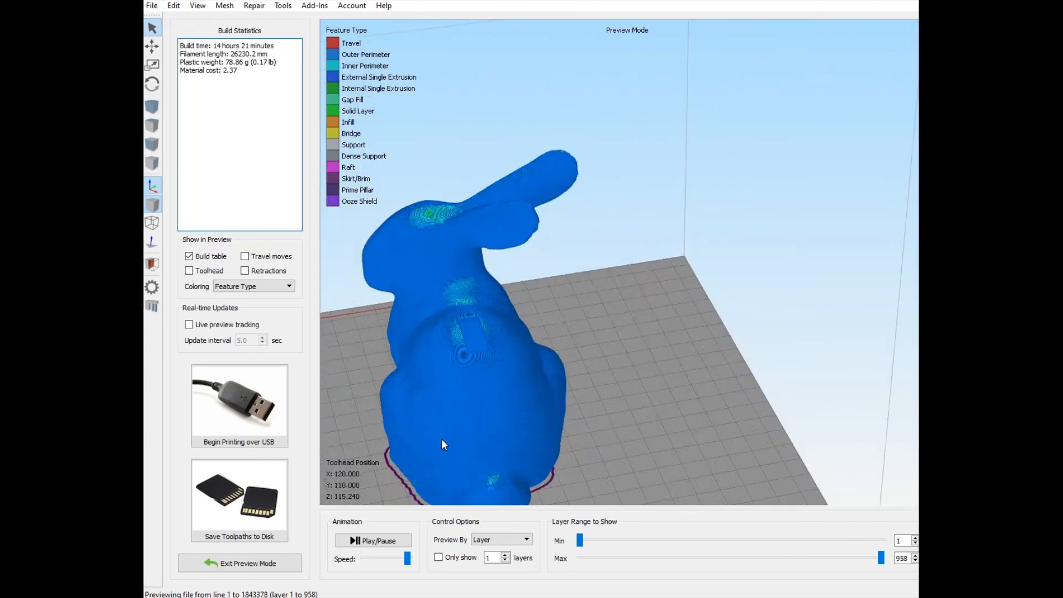
drag(441, 439, 454, 489)
scroll(599, 390, up, 5)
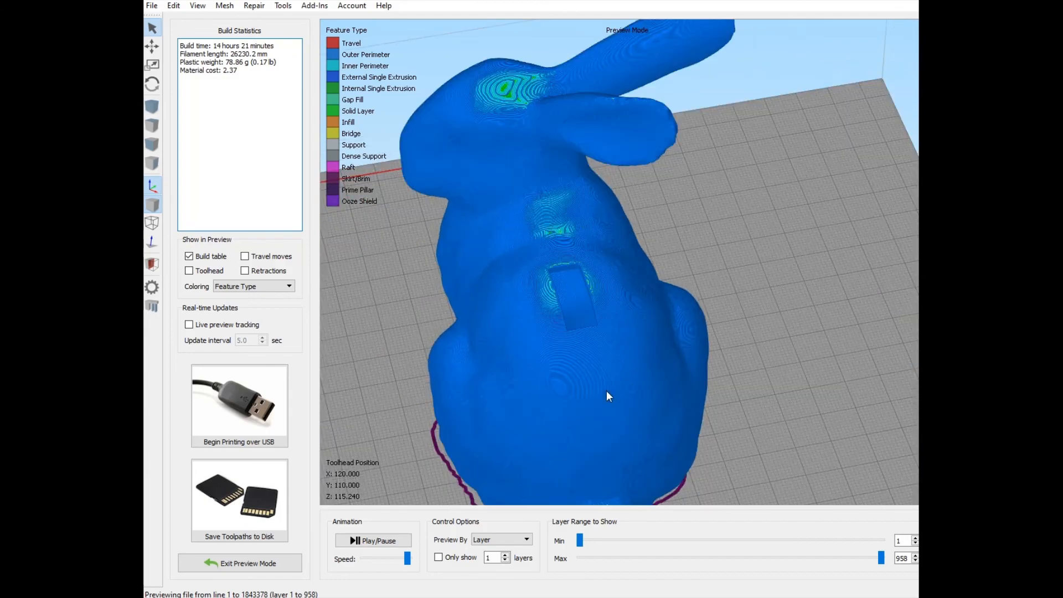
mouse_move(730, 410)
mouse_down()
mouse_move(656, 463)
mouse_move(500, 464)
mouse_move(692, 398)
mouse_move(740, 407)
mouse_up()
scroll(742, 409, down, 8)
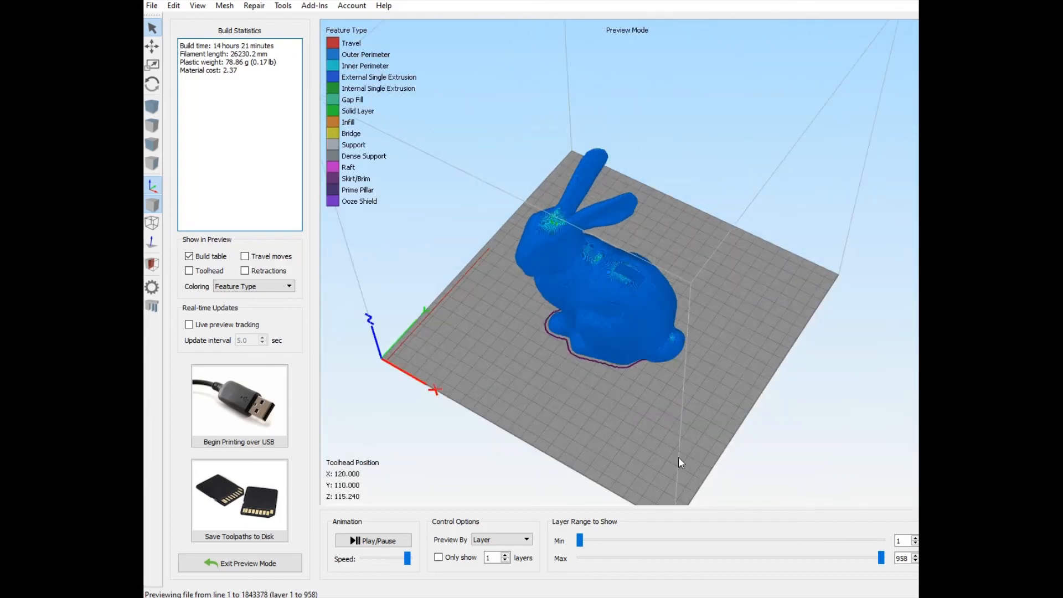
drag(640, 427, 687, 368)
scroll(687, 405, up, 4)
drag(687, 404, 718, 428)
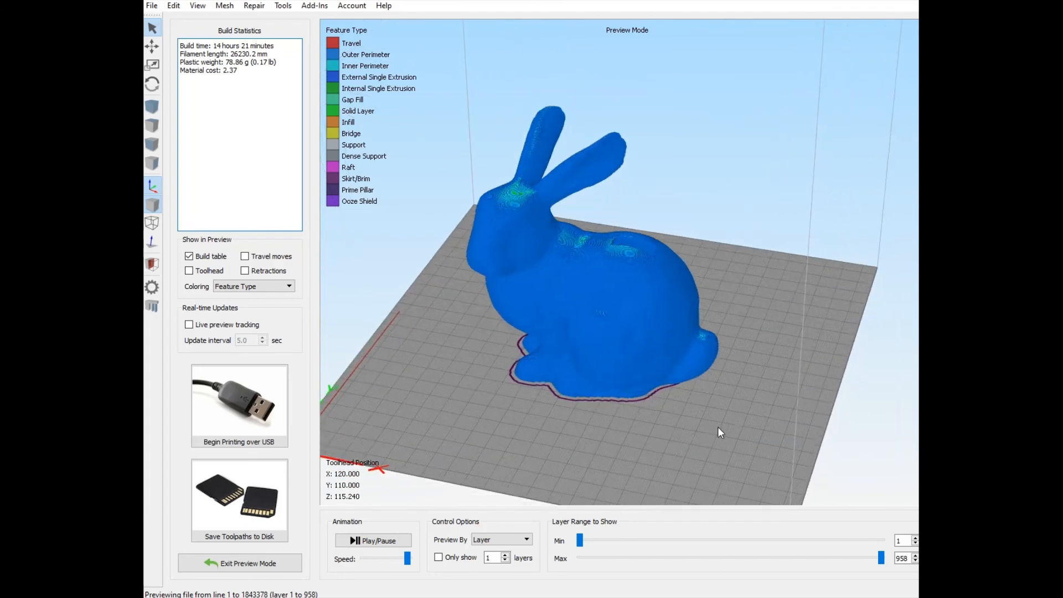
Step: Lower the maximum displayed layer to inspect the hollow interior and walls around the slot, and restore the full range up to layer 958
scroll(719, 430, up, 2)
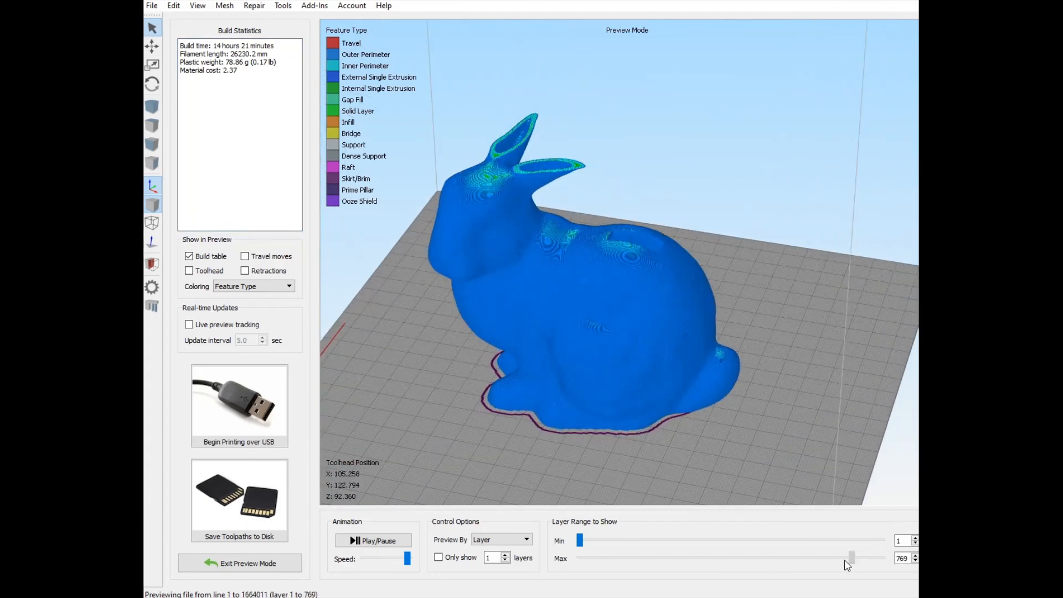
scroll(692, 451, up, 2)
drag(684, 462, 626, 453)
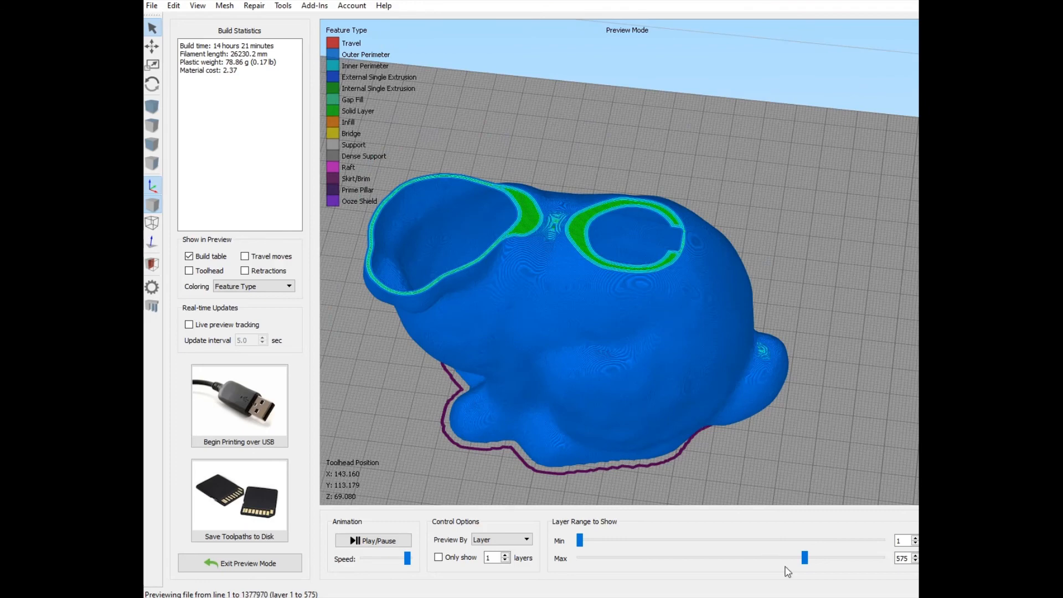
drag(806, 558, 753, 556)
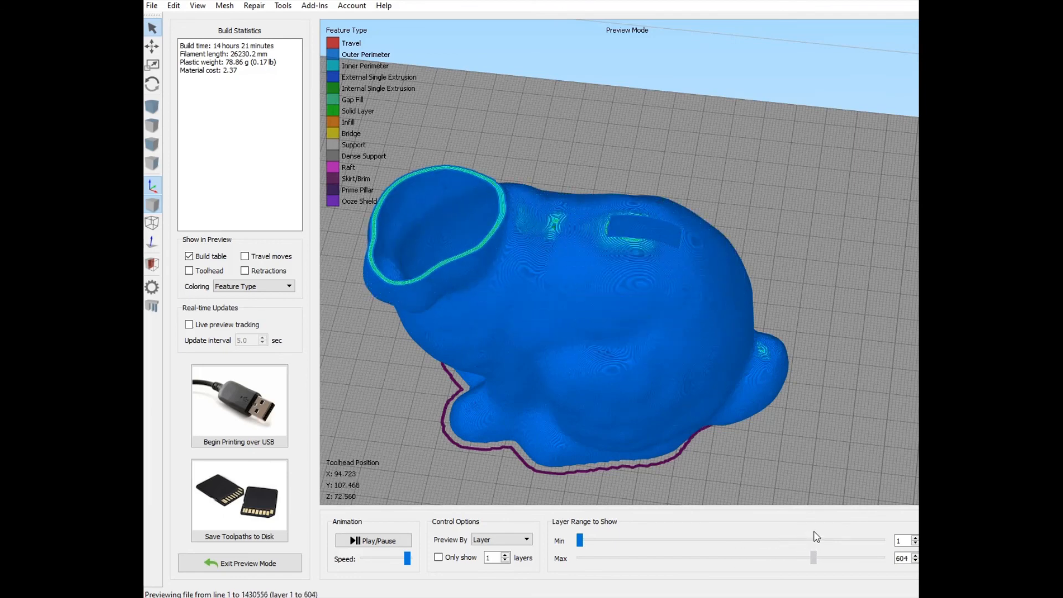
drag(845, 533, 881, 530)
scroll(680, 311, down, 5)
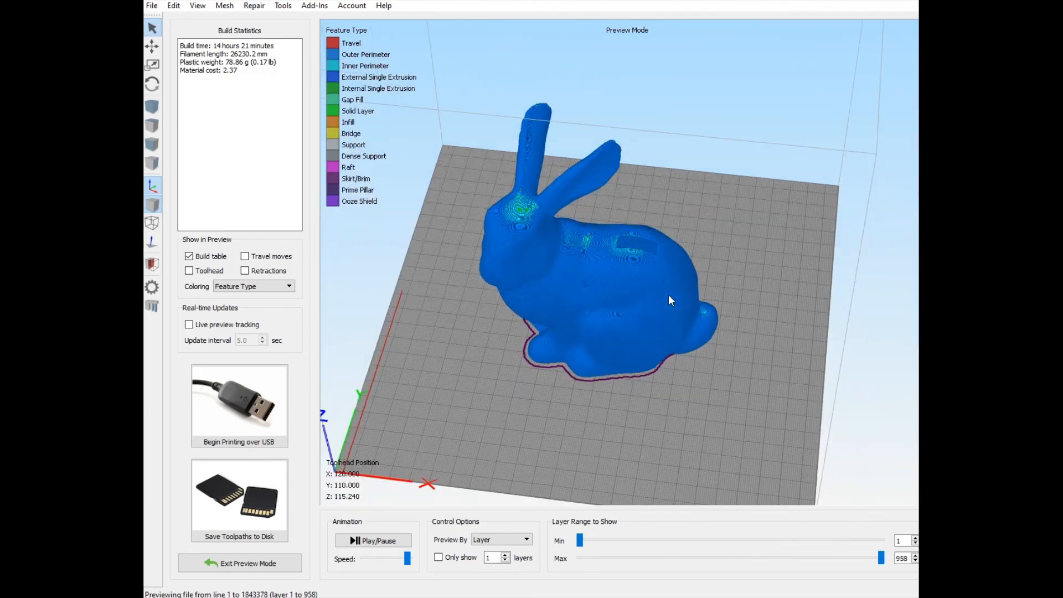
drag(641, 388, 662, 316)
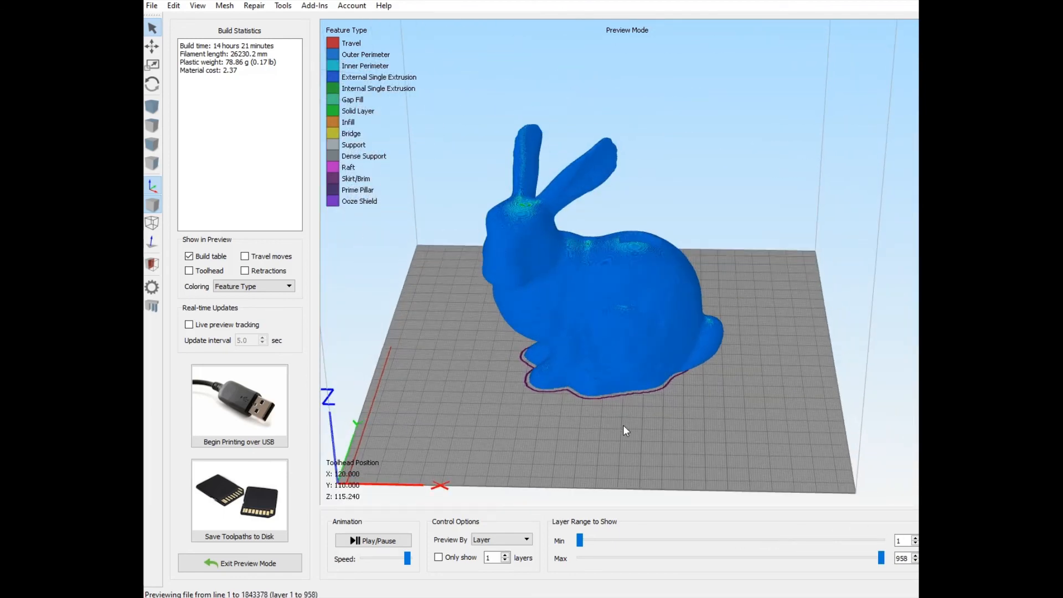